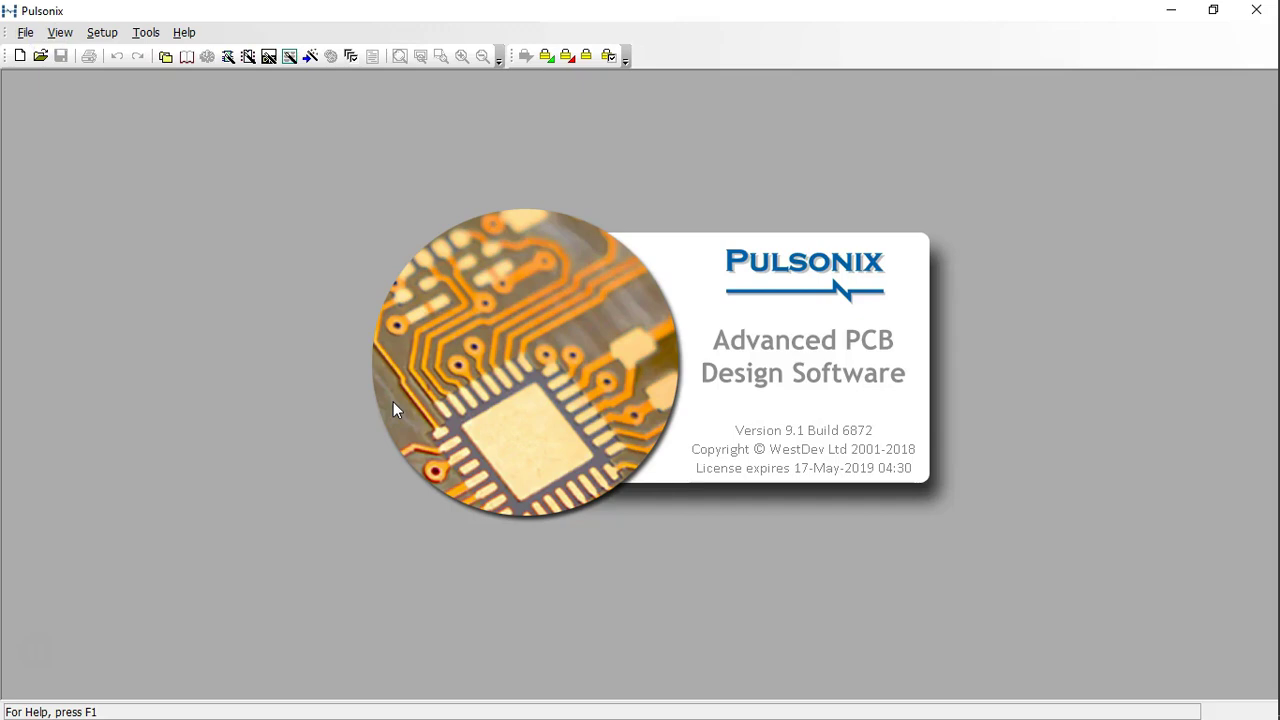
Step: Translate the FLEXI-RIGID_CIRCUIT schematic to a PCB design named FLEXI-RIGID_BOARD with the 4 Layer Flex-Rigid (Black - Imperial) technology and the component bin shown
click(376, 390)
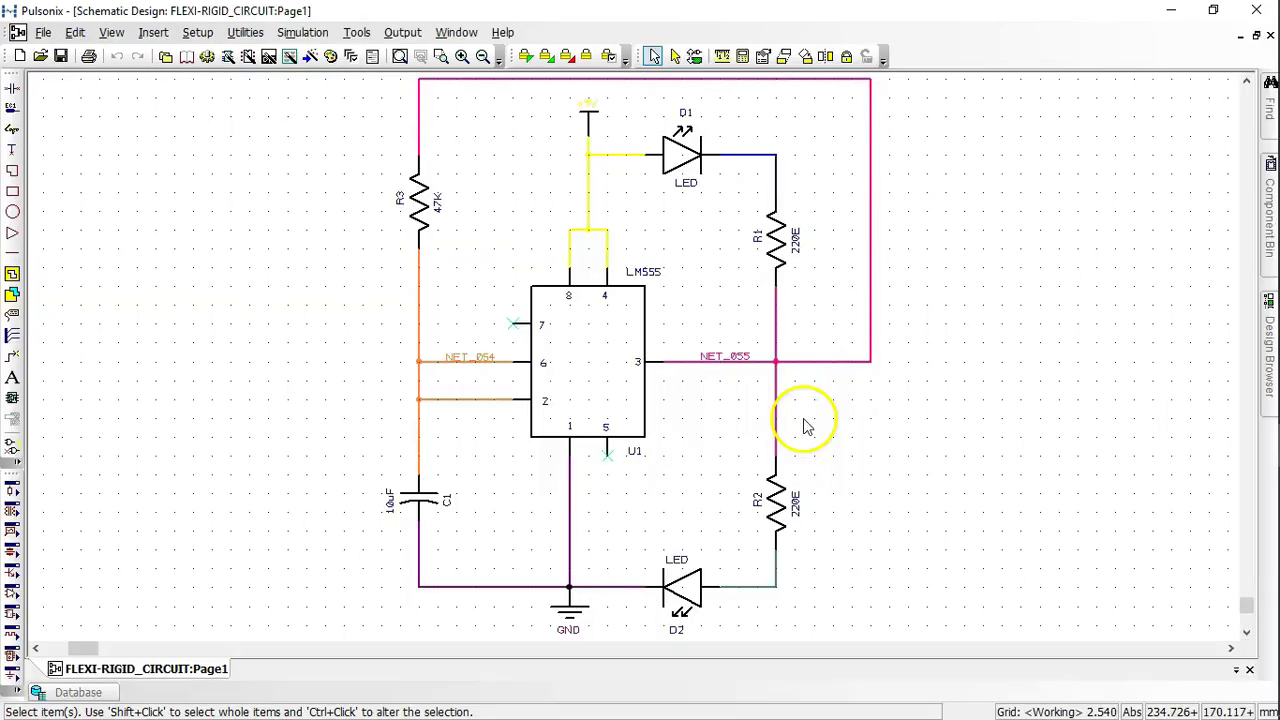
click(360, 33)
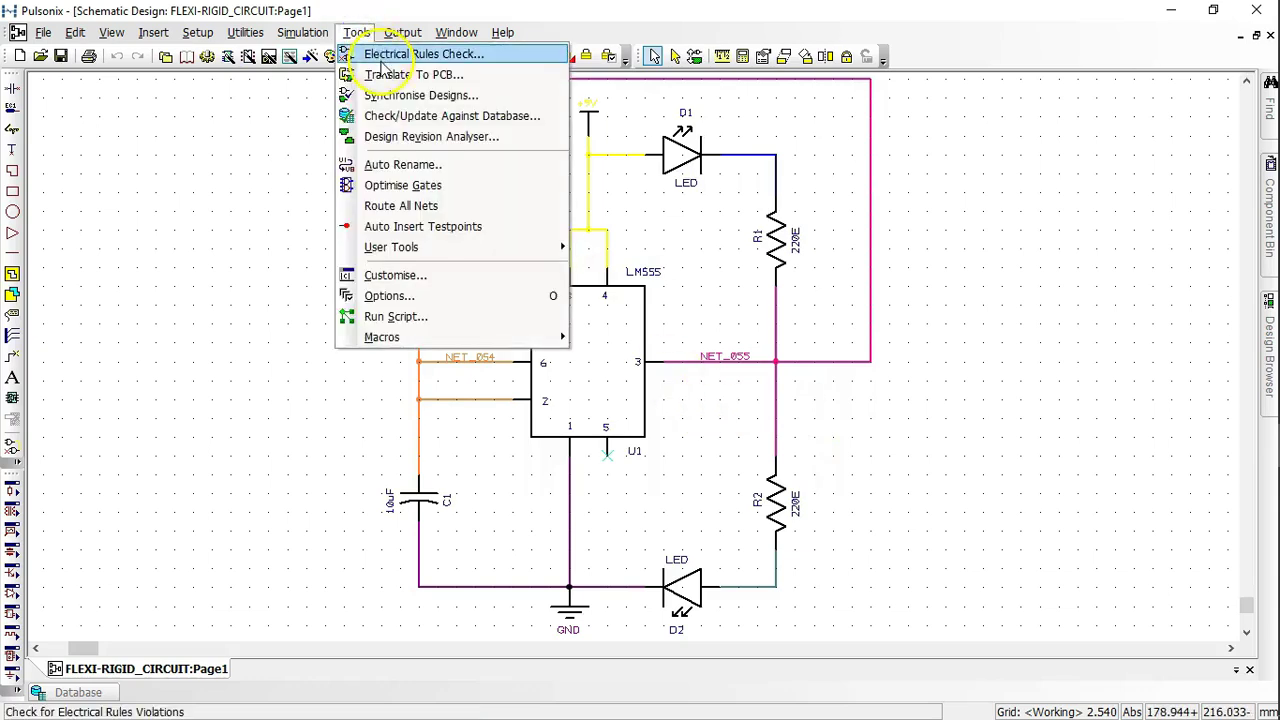
click(382, 75)
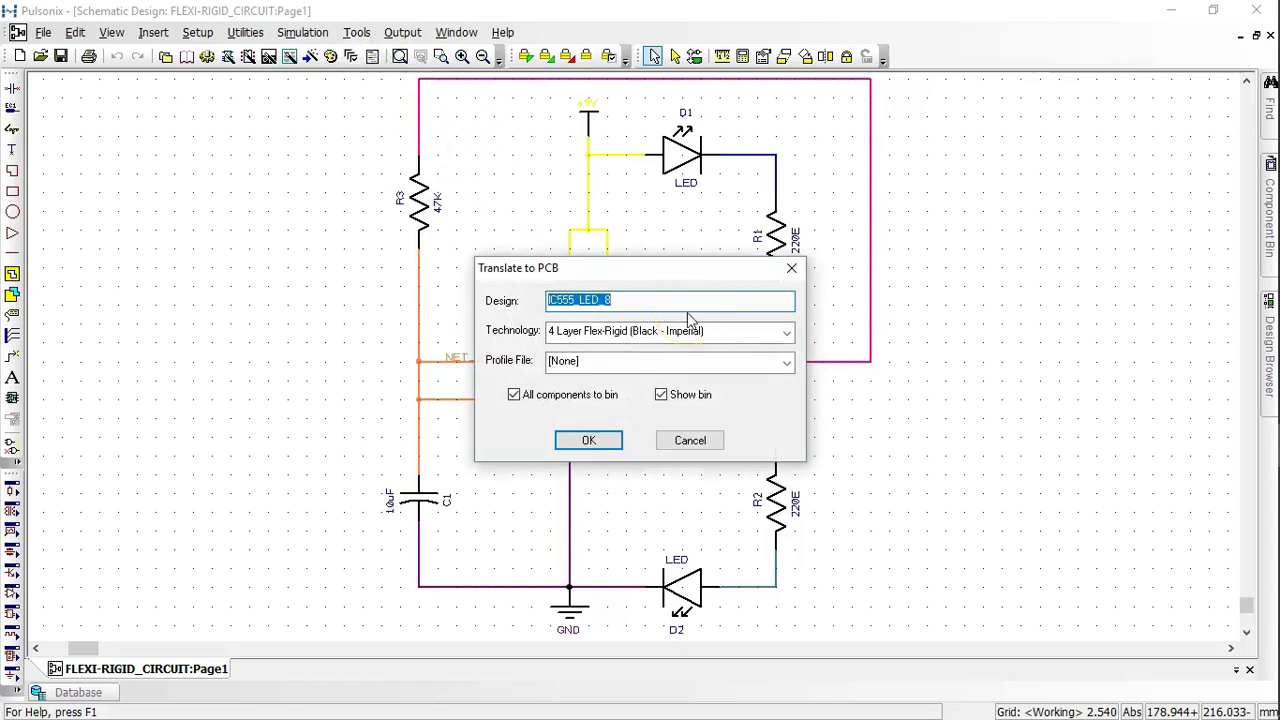
text(FLEXI-RIGID_BOARD)
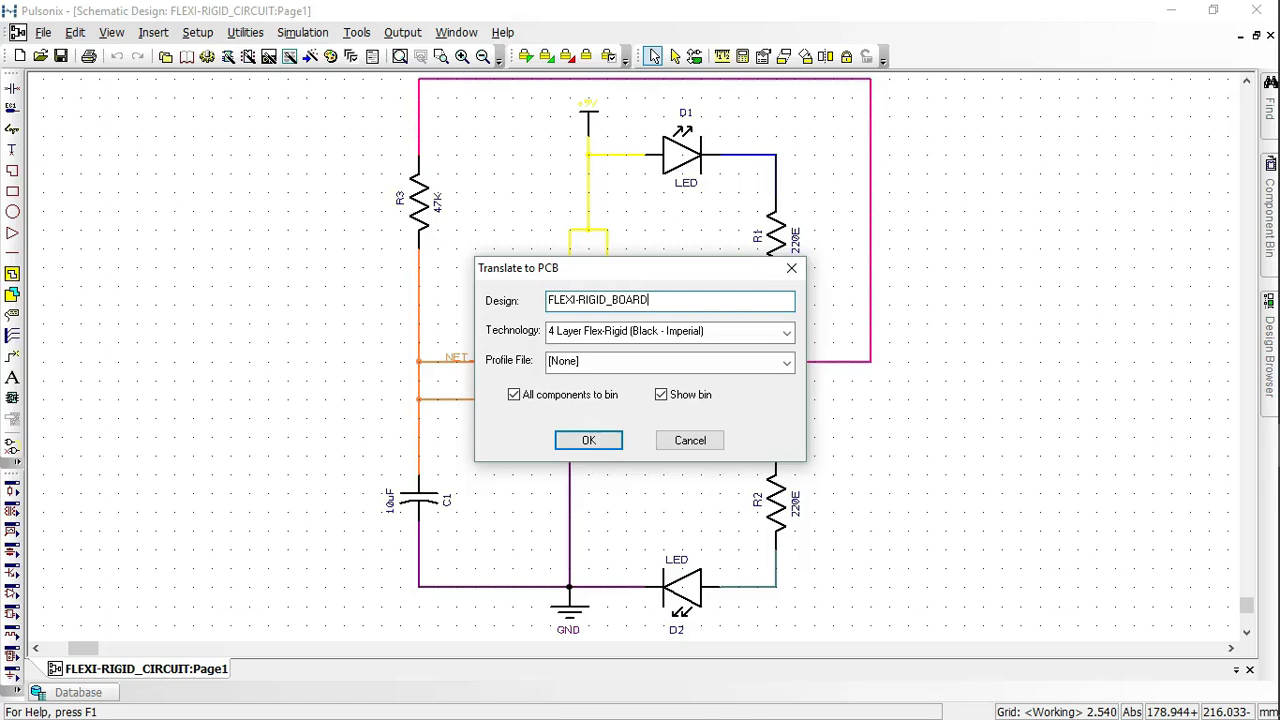
click(787, 331)
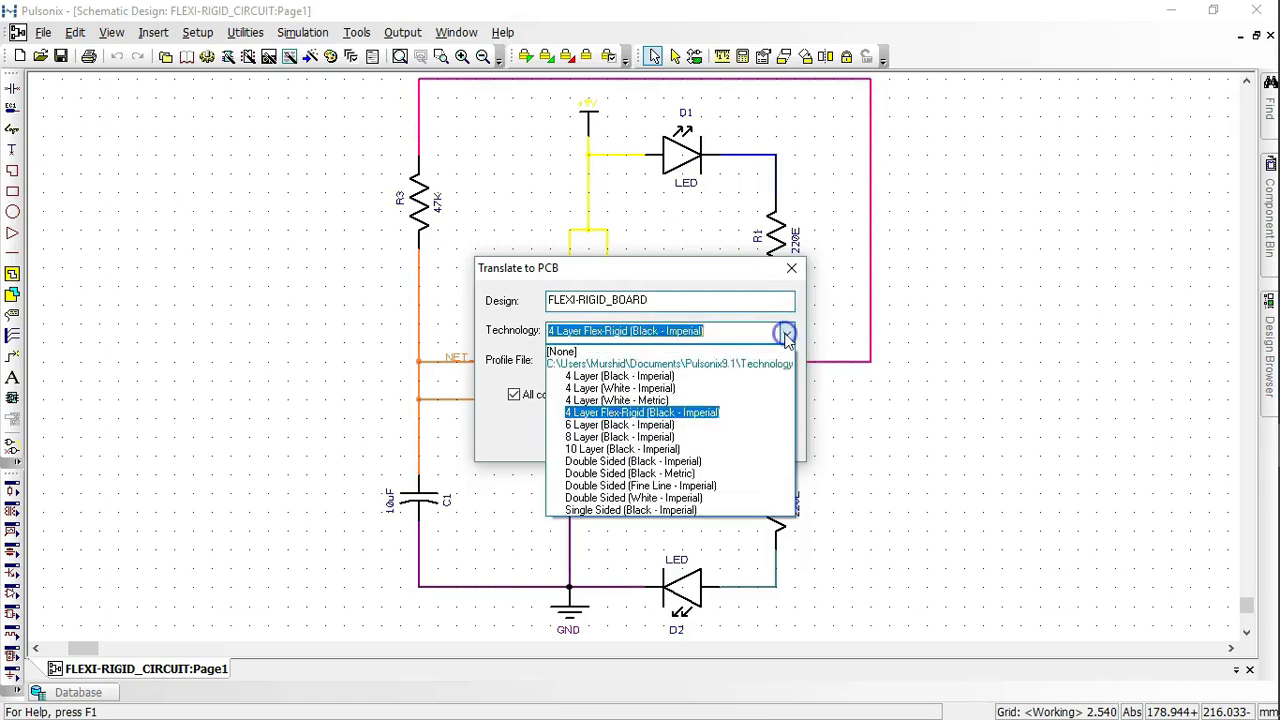
click(724, 424)
click(661, 395)
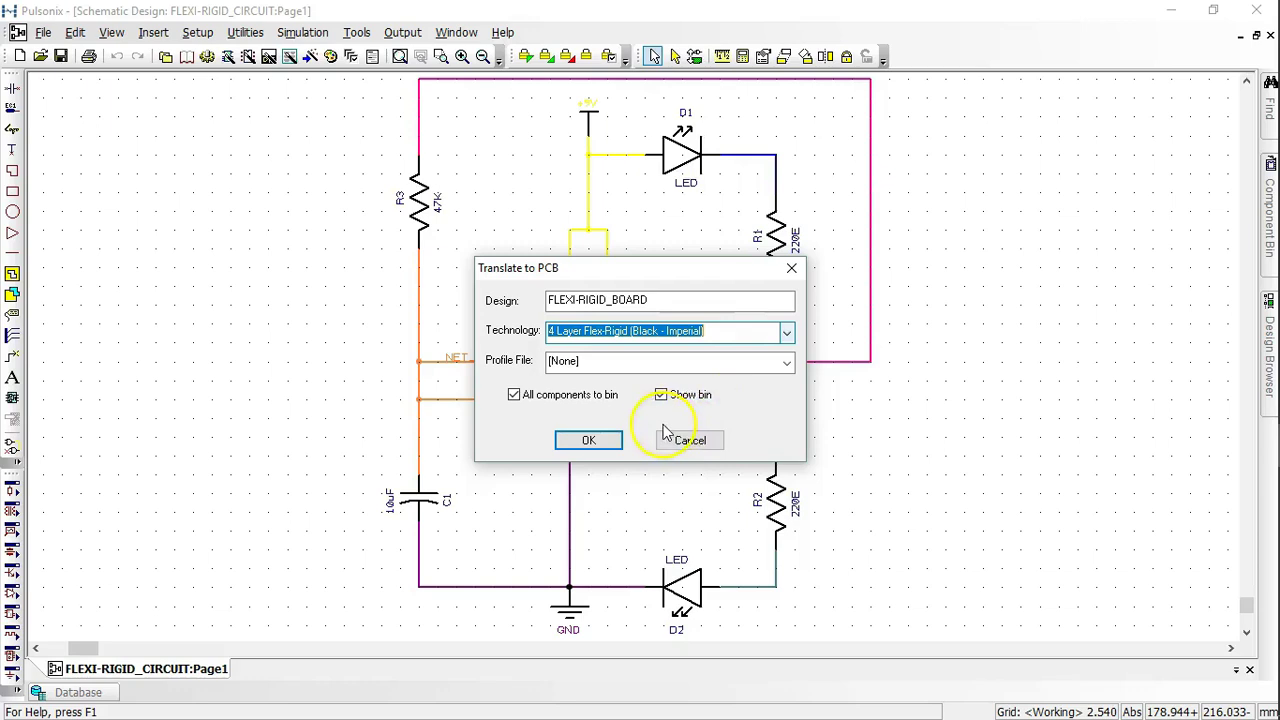
click(591, 442)
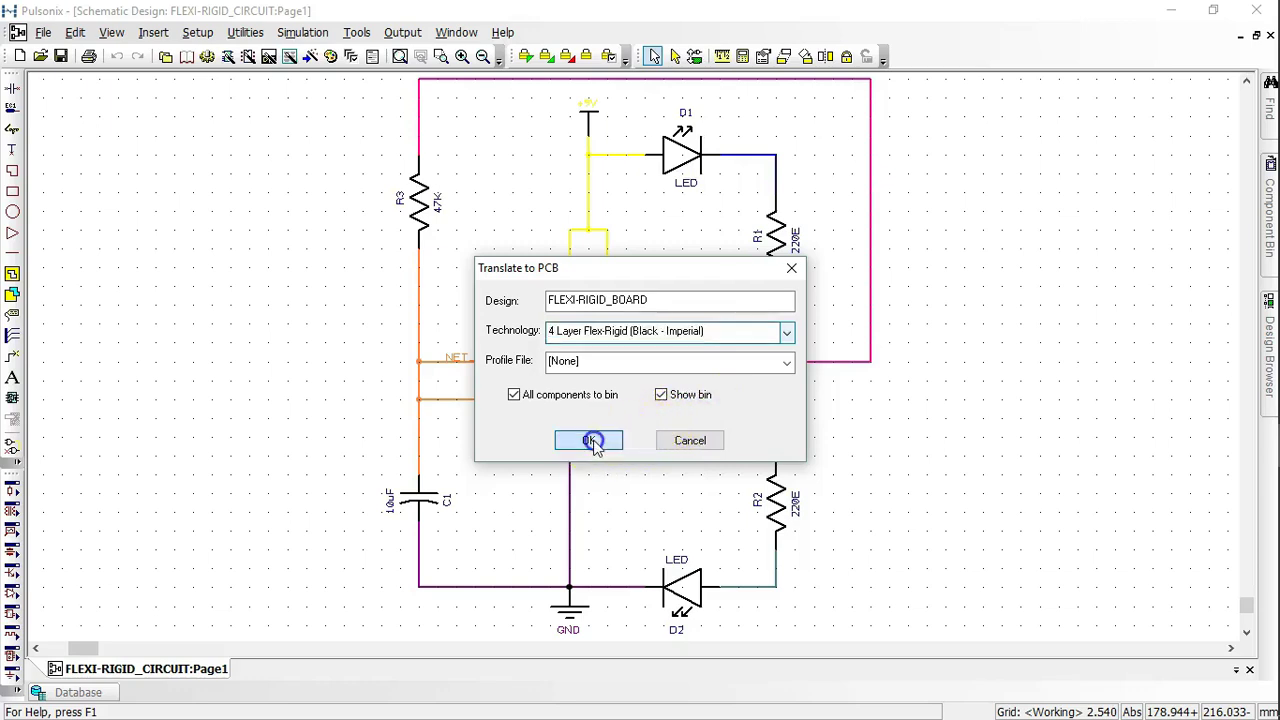
Step: Review the layer stack and the layer spans in the board's technology settings
click(419, 214)
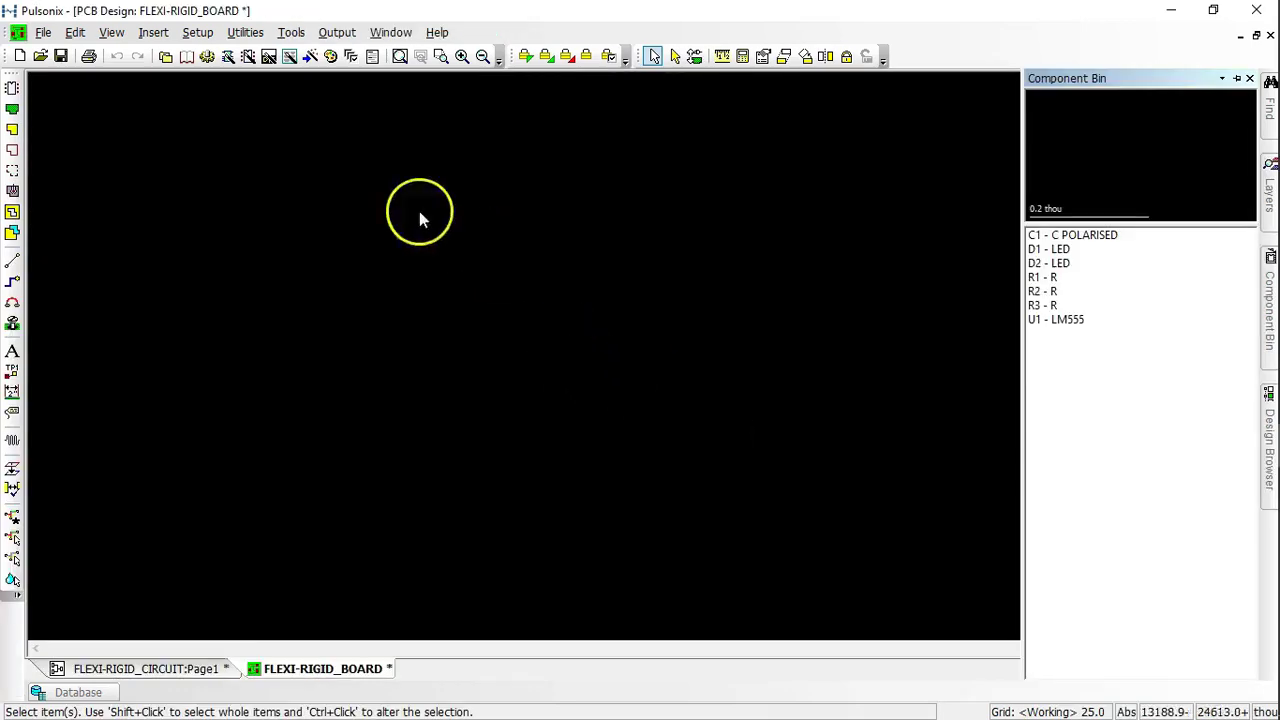
click(203, 33)
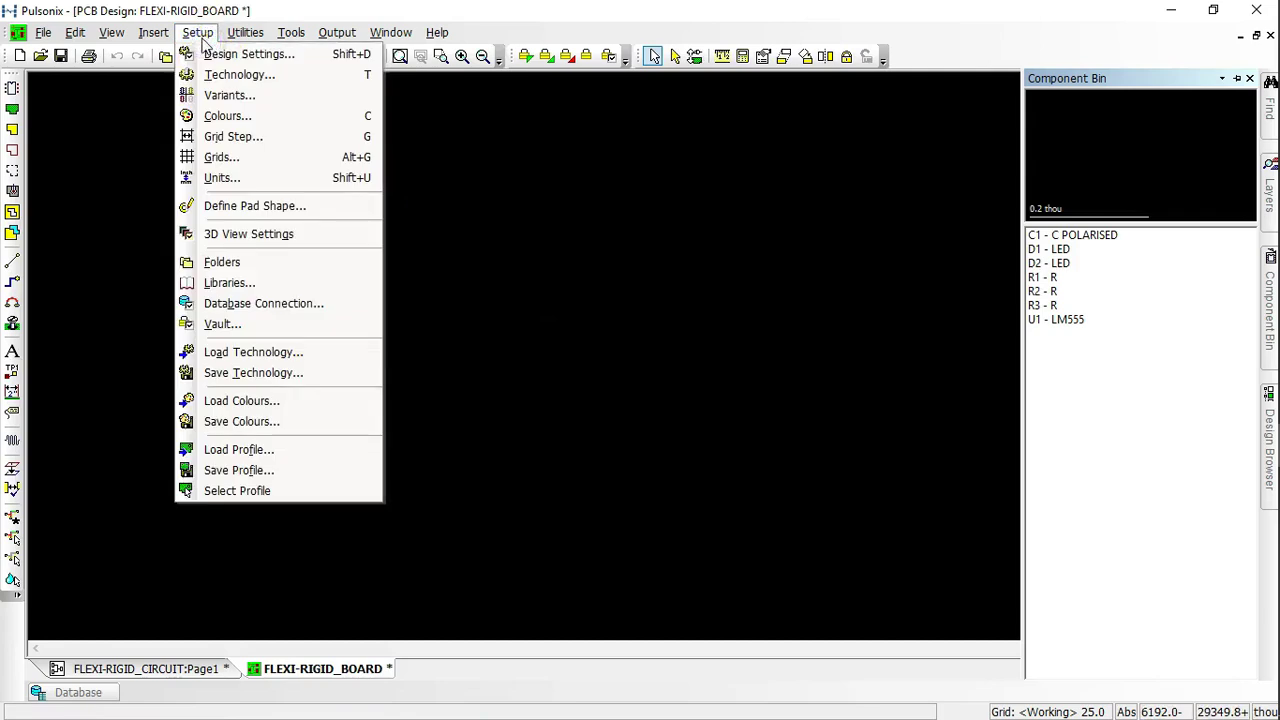
click(222, 76)
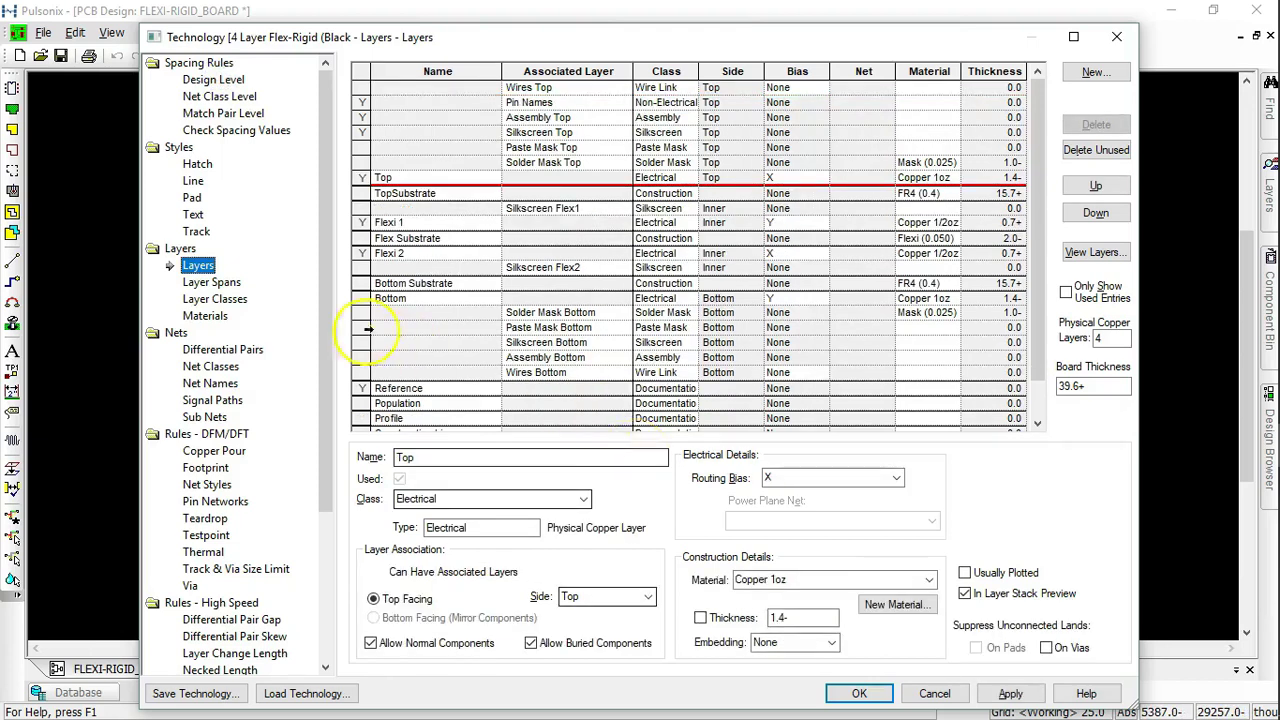
click(211, 283)
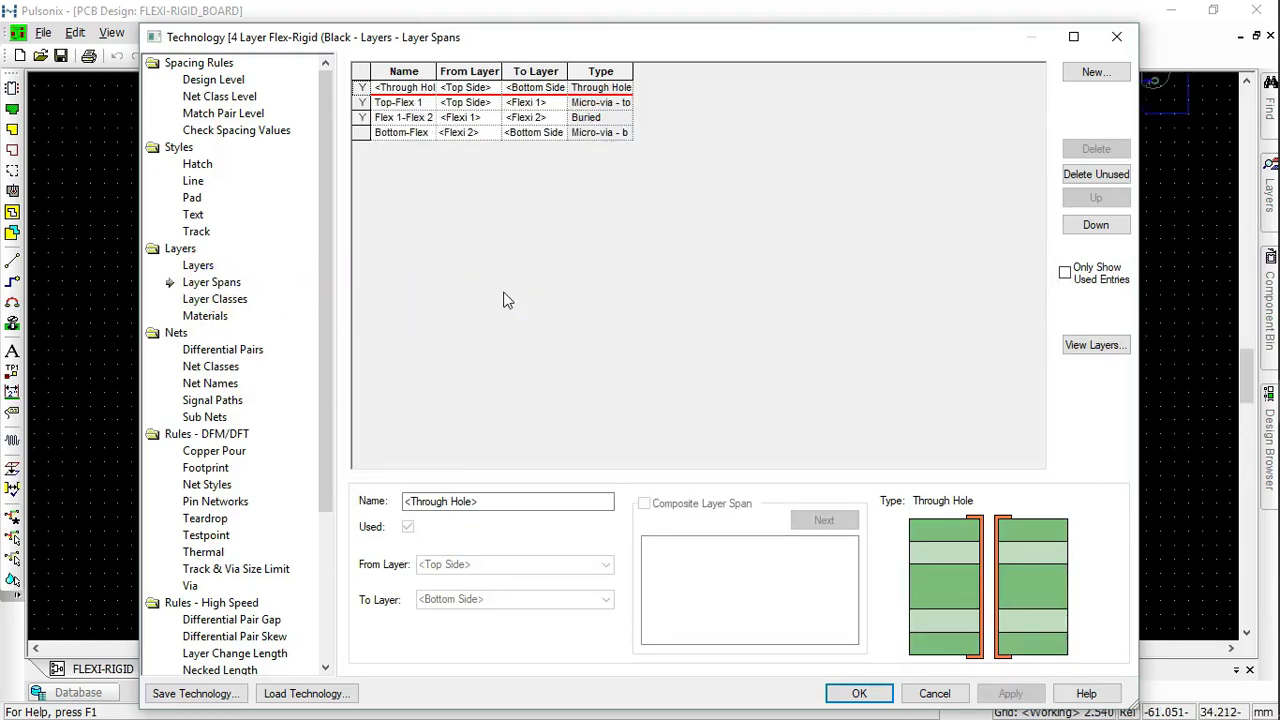
click(700, 345)
click(856, 693)
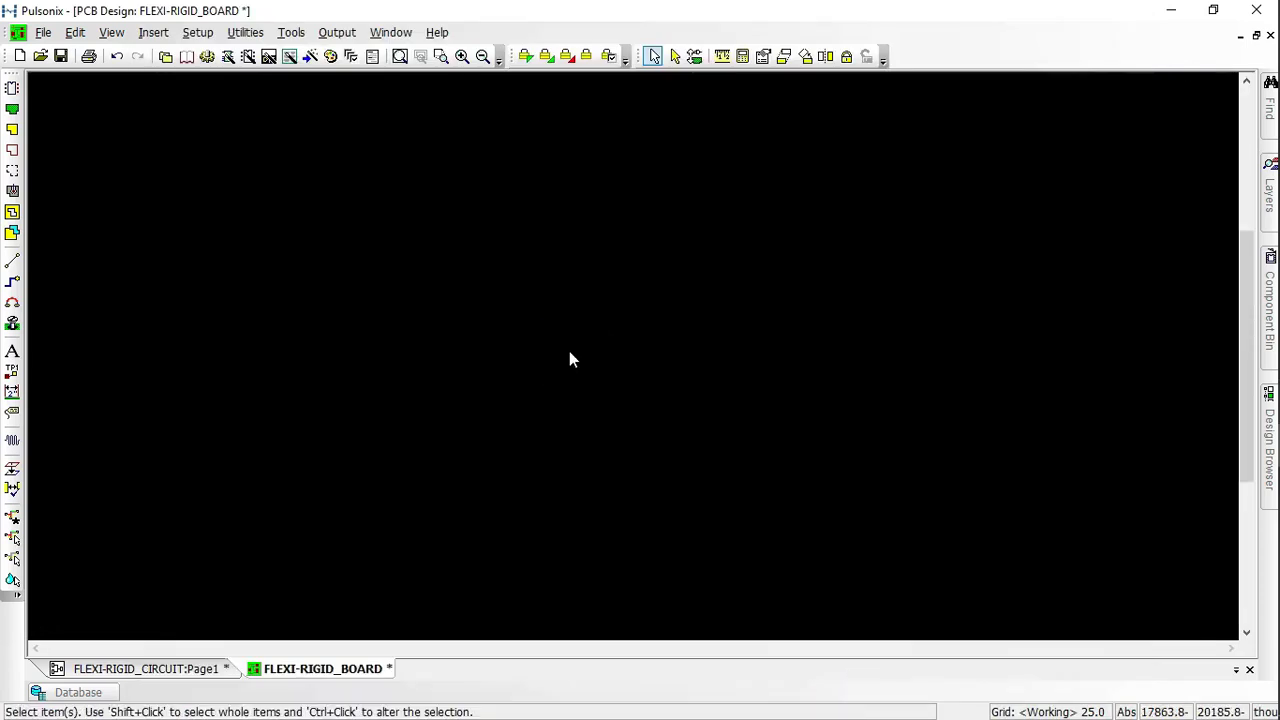
Step: Draw a large construction circle and, inside its left half, a smaller one about 10.16 mm in diameter
click(400, 284)
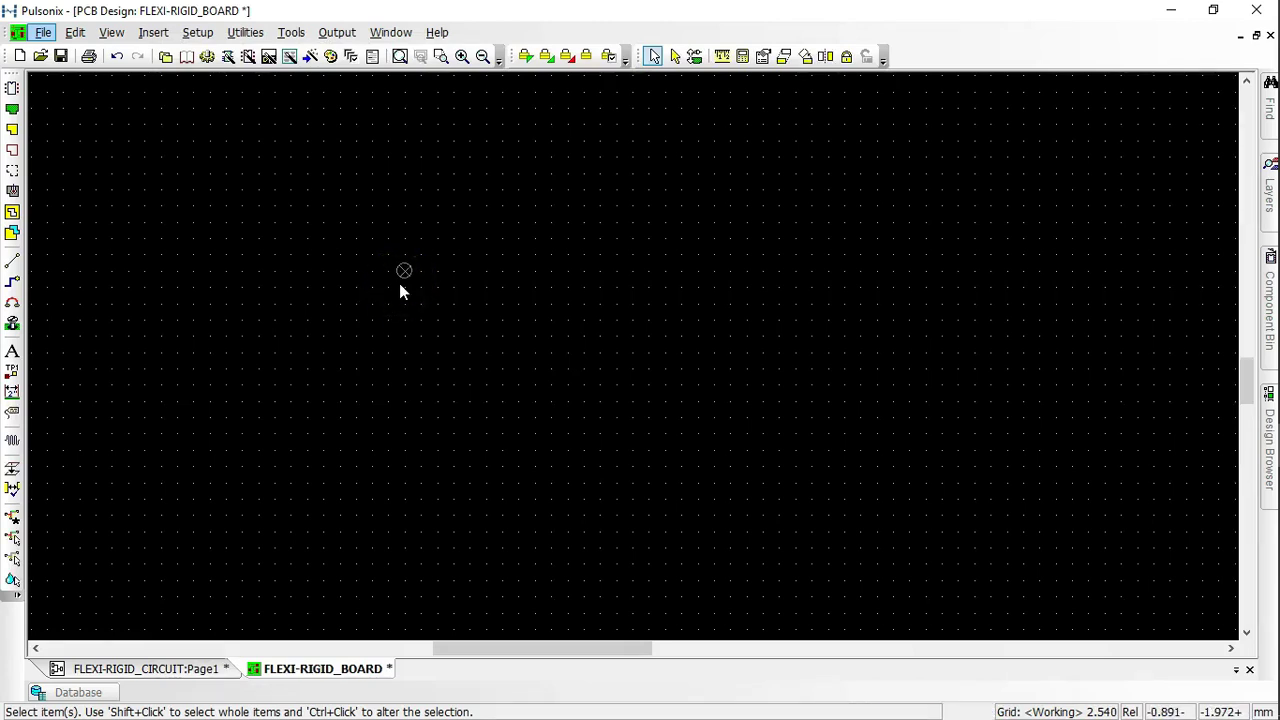
click(153, 32)
mouse_move(200, 157)
click(385, 177)
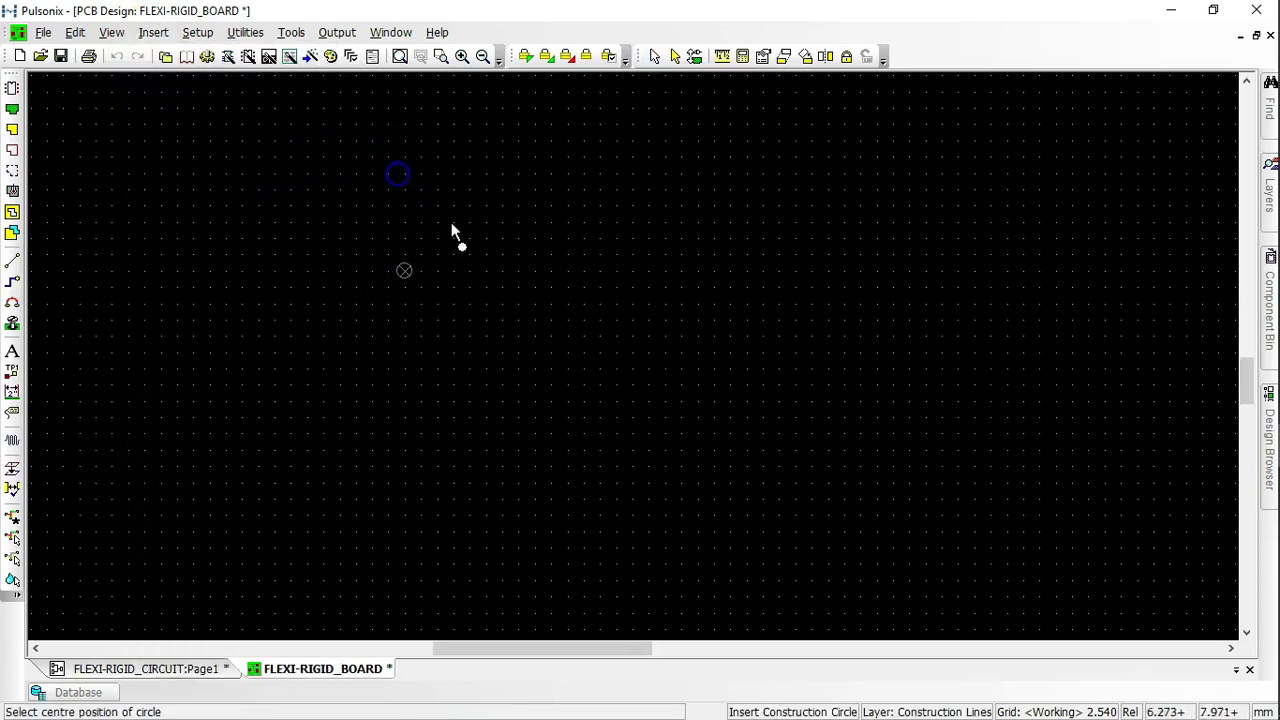
click(502, 351)
click(680, 409)
click(478, 346)
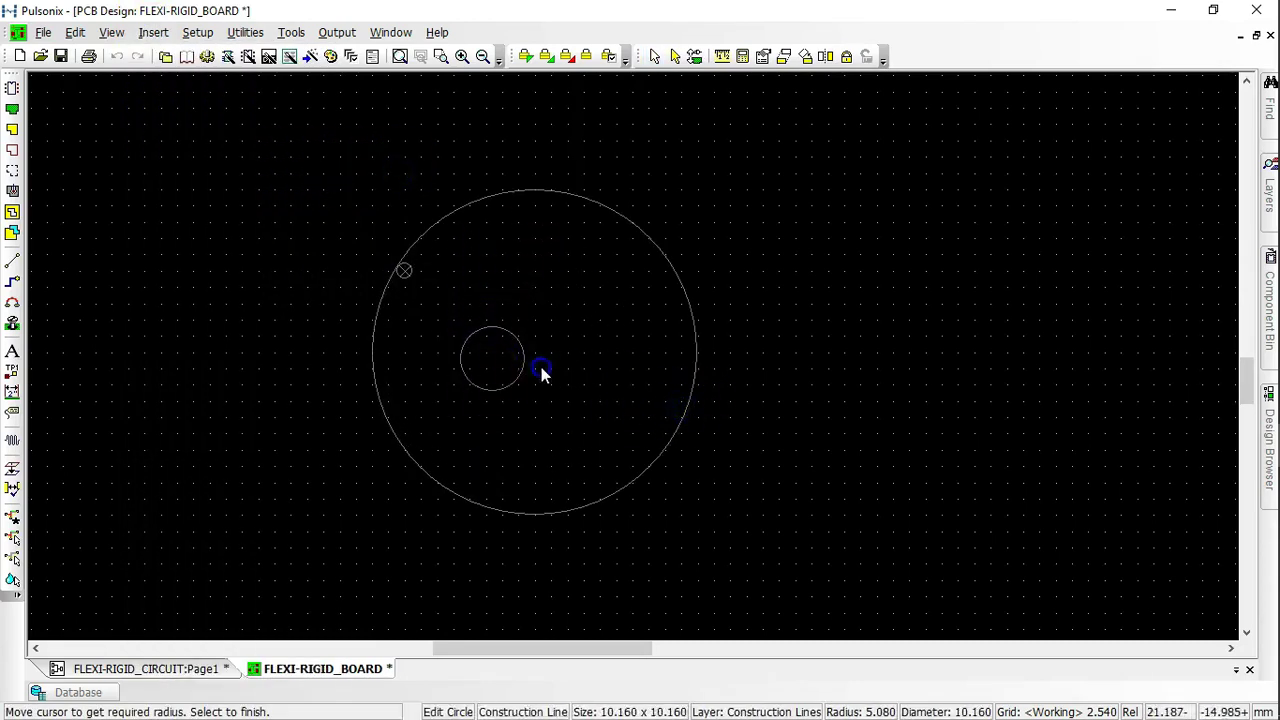
click(541, 367)
key(Escape)
Step: Place two vertical construction lines at and just right of the large circle's centre, and two horizontal ones through its lower and upper parts
click(153, 32)
mouse_move(190, 155)
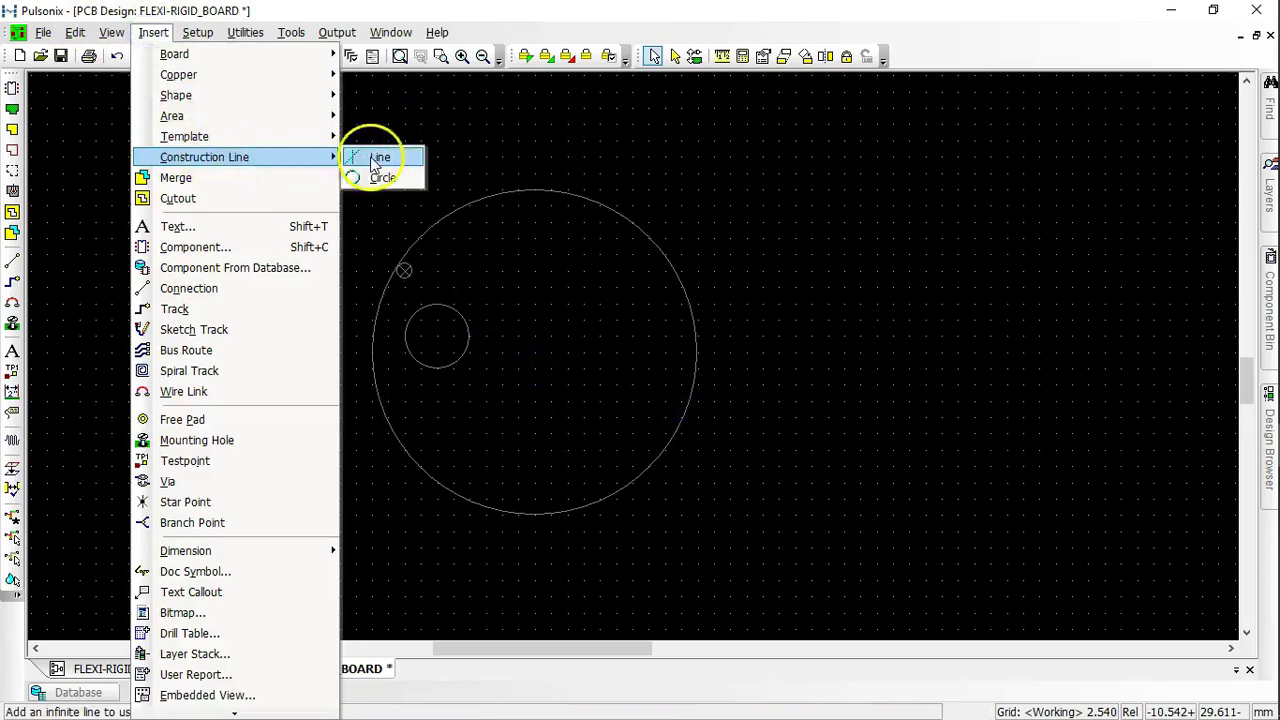
click(380, 157)
click(542, 437)
click(587, 430)
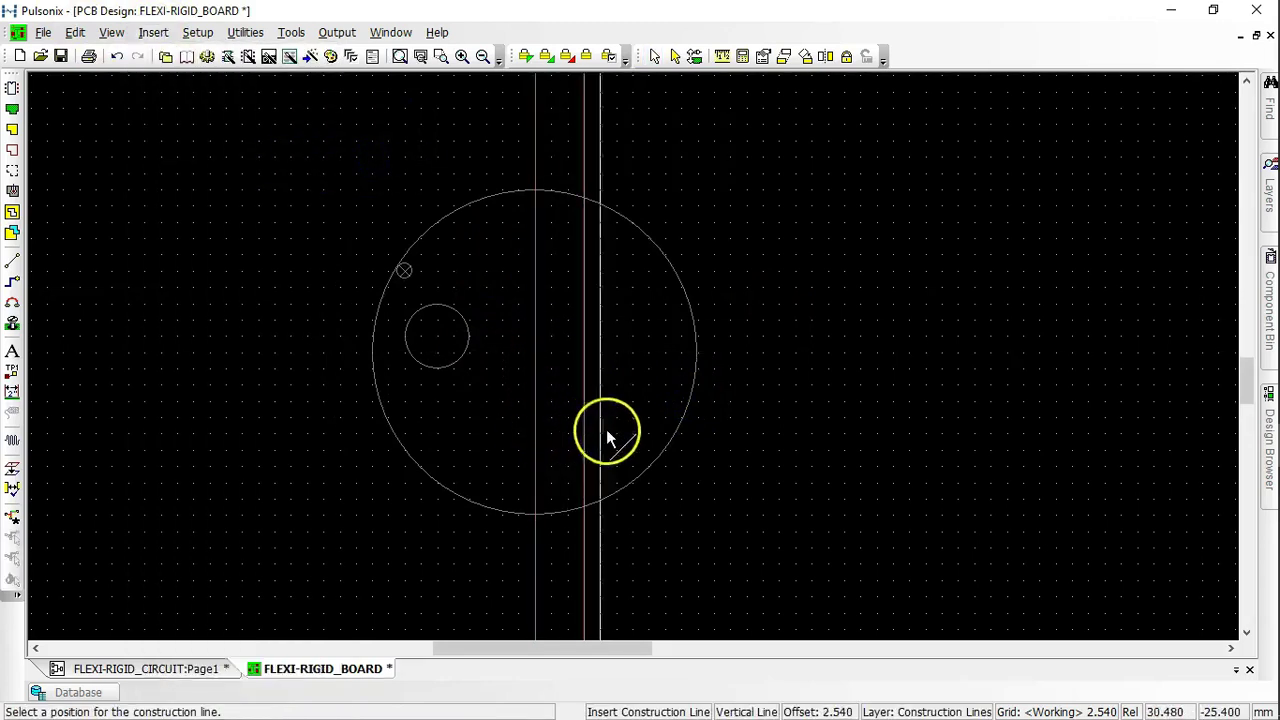
key(r)
click(605, 453)
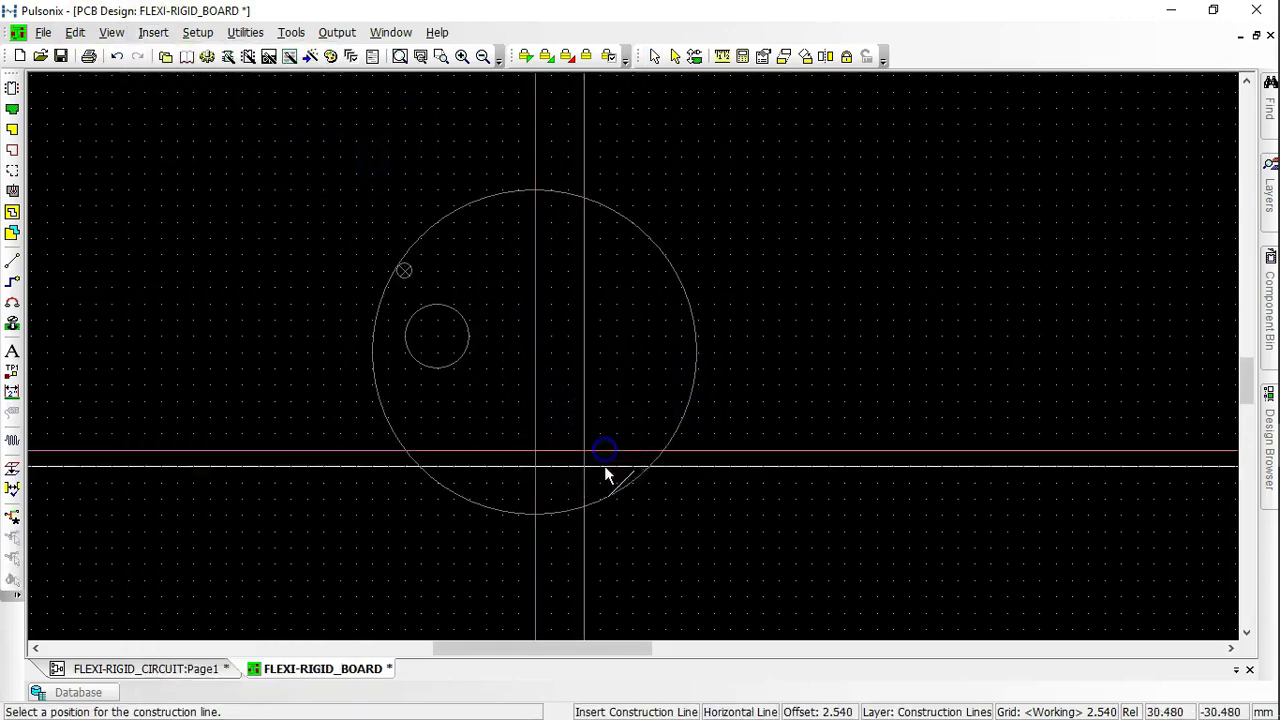
click(630, 256)
Step: Add another vertical and four more horizontal construction lines across the large circle, and move the small circle down level with the large circle's centre
key(r)
click(632, 298)
key(r)
click(635, 224)
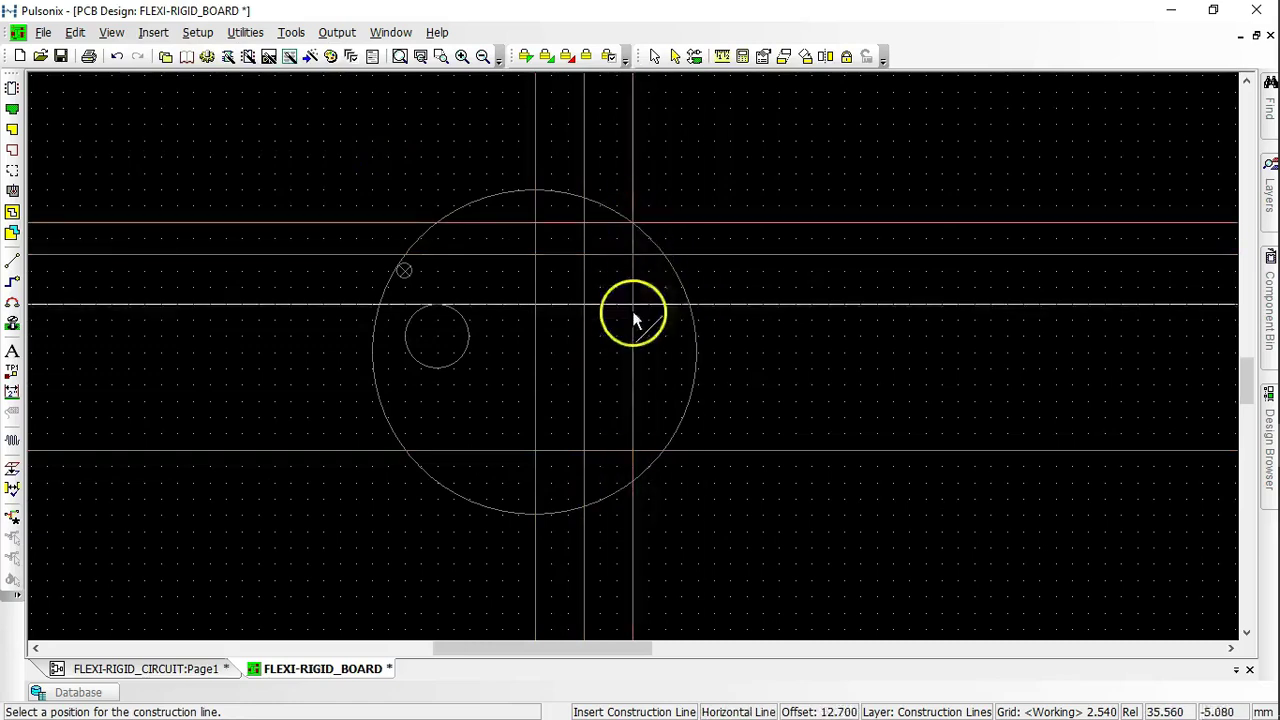
click(637, 483)
click(730, 304)
click(736, 399)
right_click(754, 370)
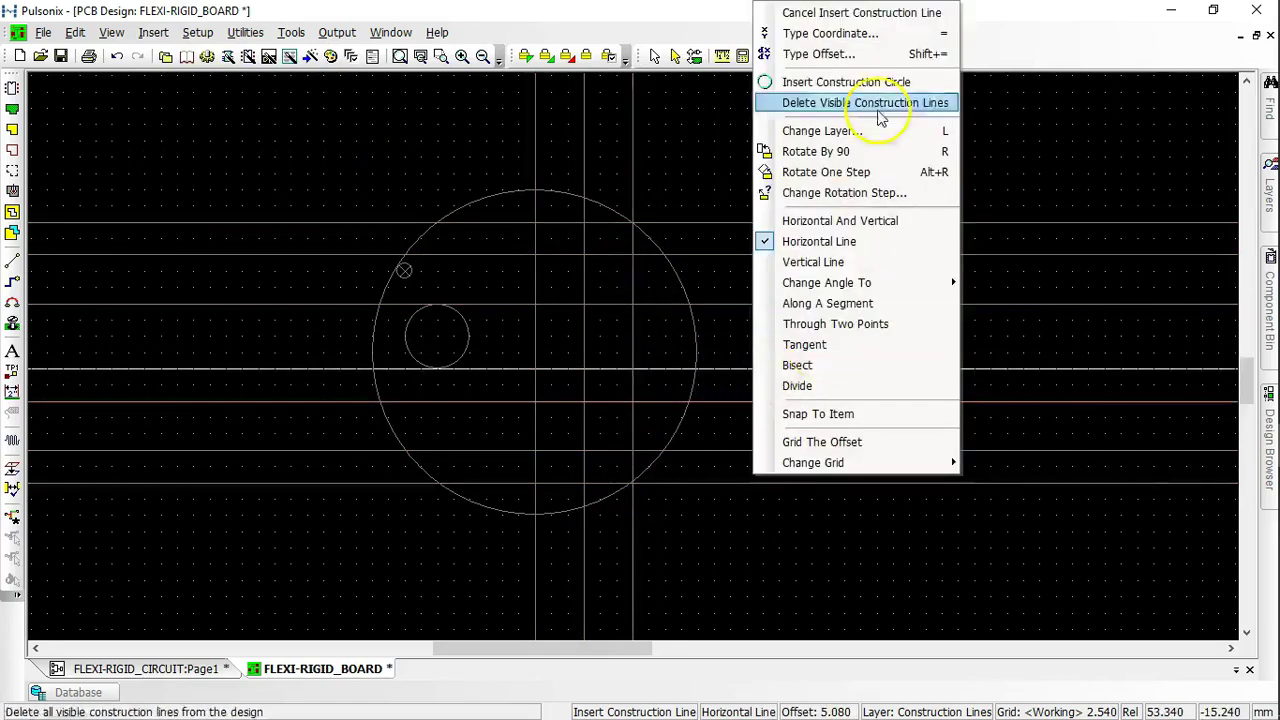
click(877, 9)
drag(462, 354, 462, 369)
Step: Add two vertical construction lines well to the right of the large circle
right_click(700, 300)
click(820, 333)
key(v)
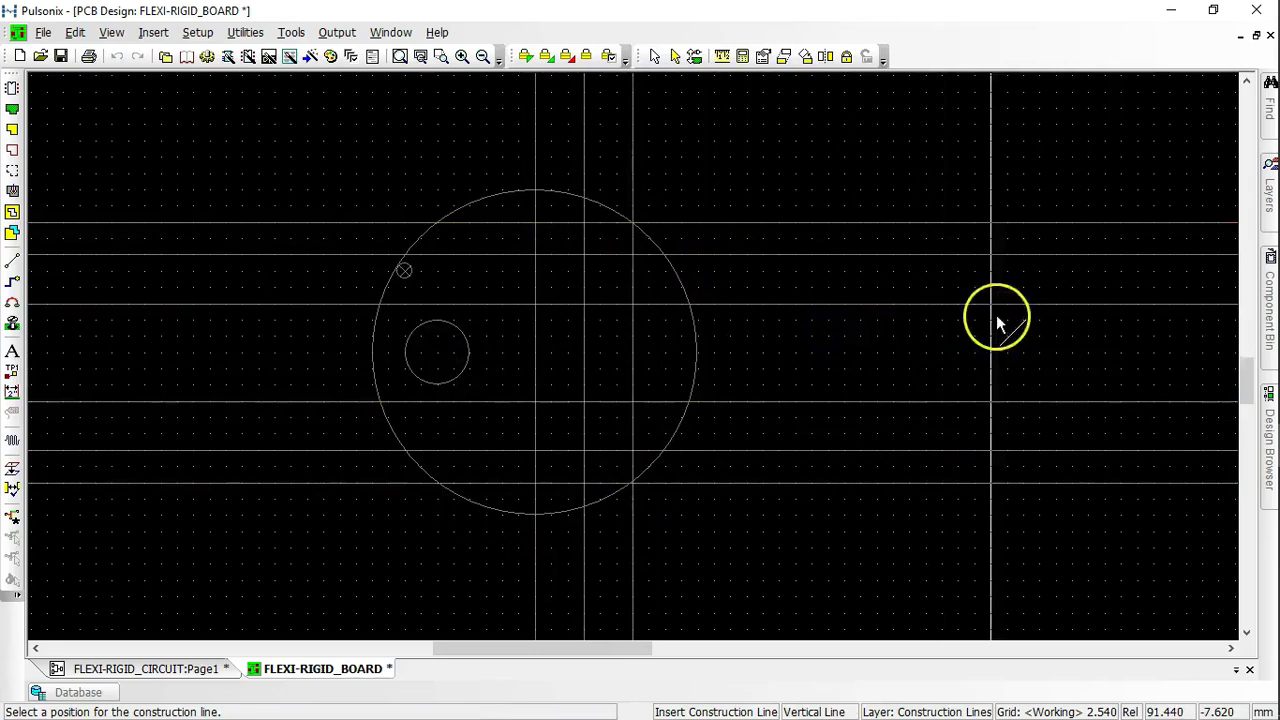
click(1008, 320)
click(1105, 333)
middle_click(1078, 240)
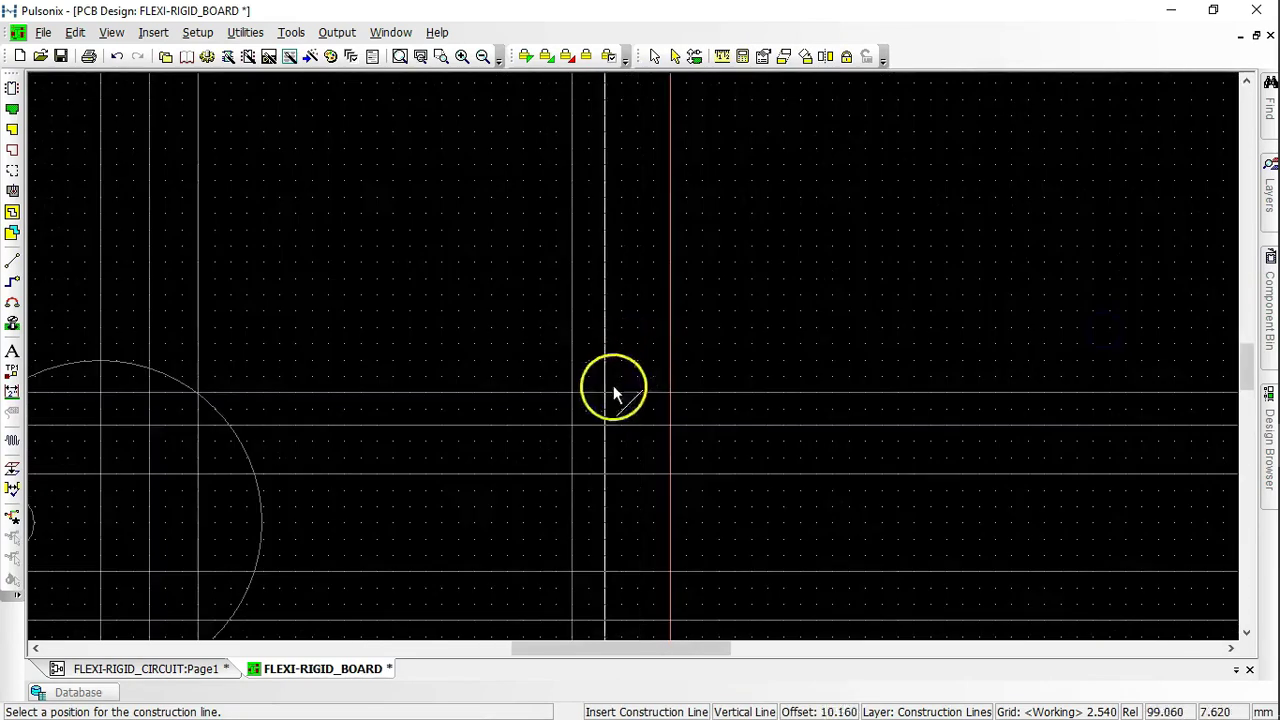
Step: Add two horizontal construction lines above the large circle, crossing the far-right vertical pair to form a square
key(h)
click(636, 187)
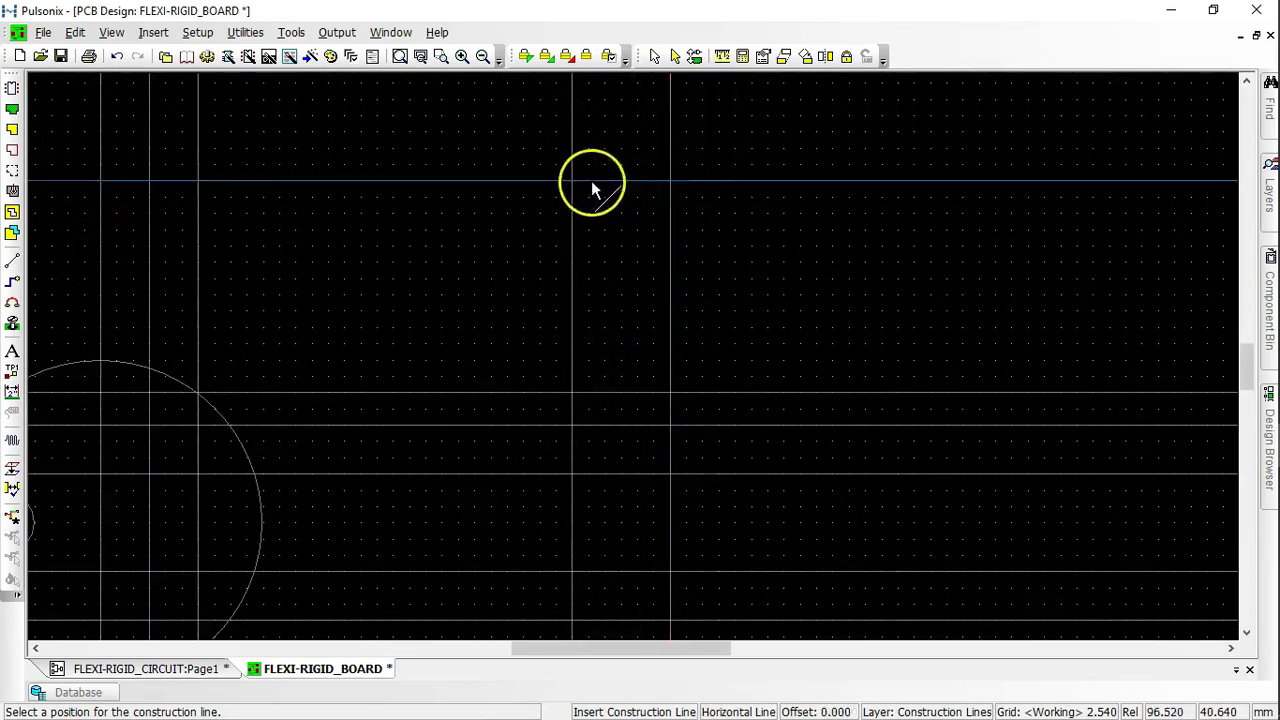
scroll(623, 86, down, 1)
click(634, 357)
Step: Add a vertical construction line on each side of the far-right square and two horizontal ones between its upper and lower edges
key(v)
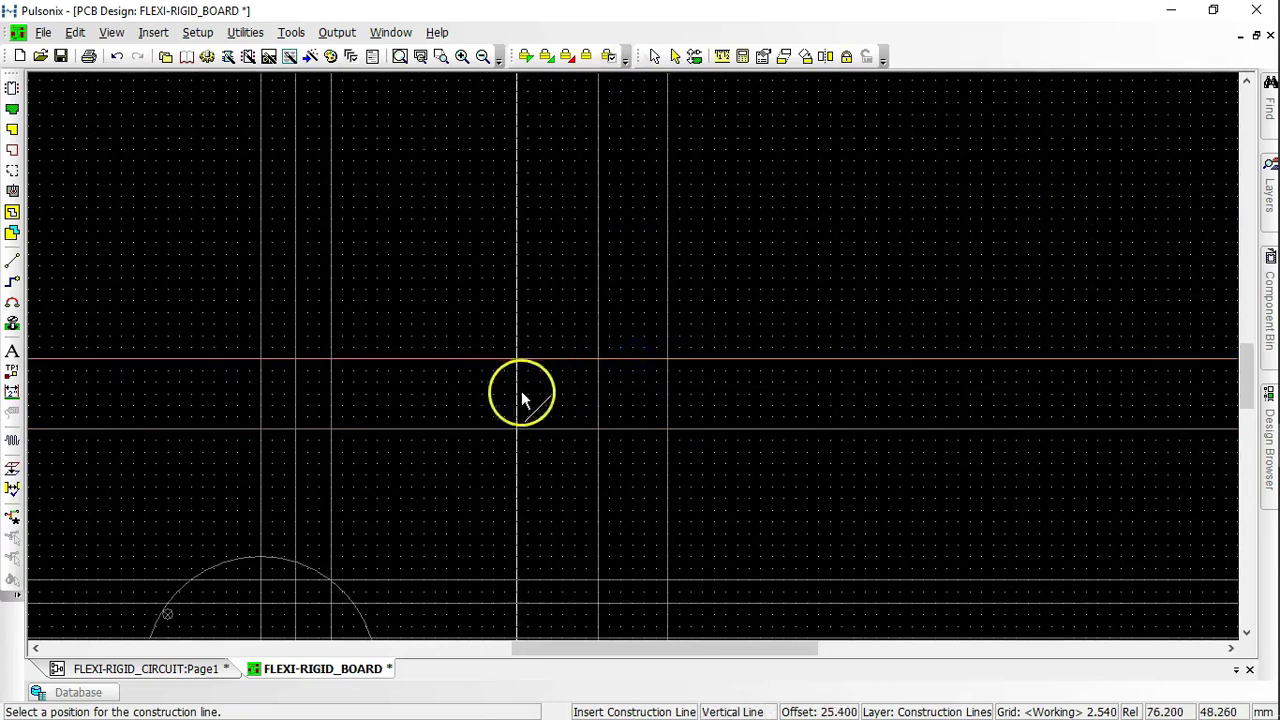
click(528, 392)
key(h)
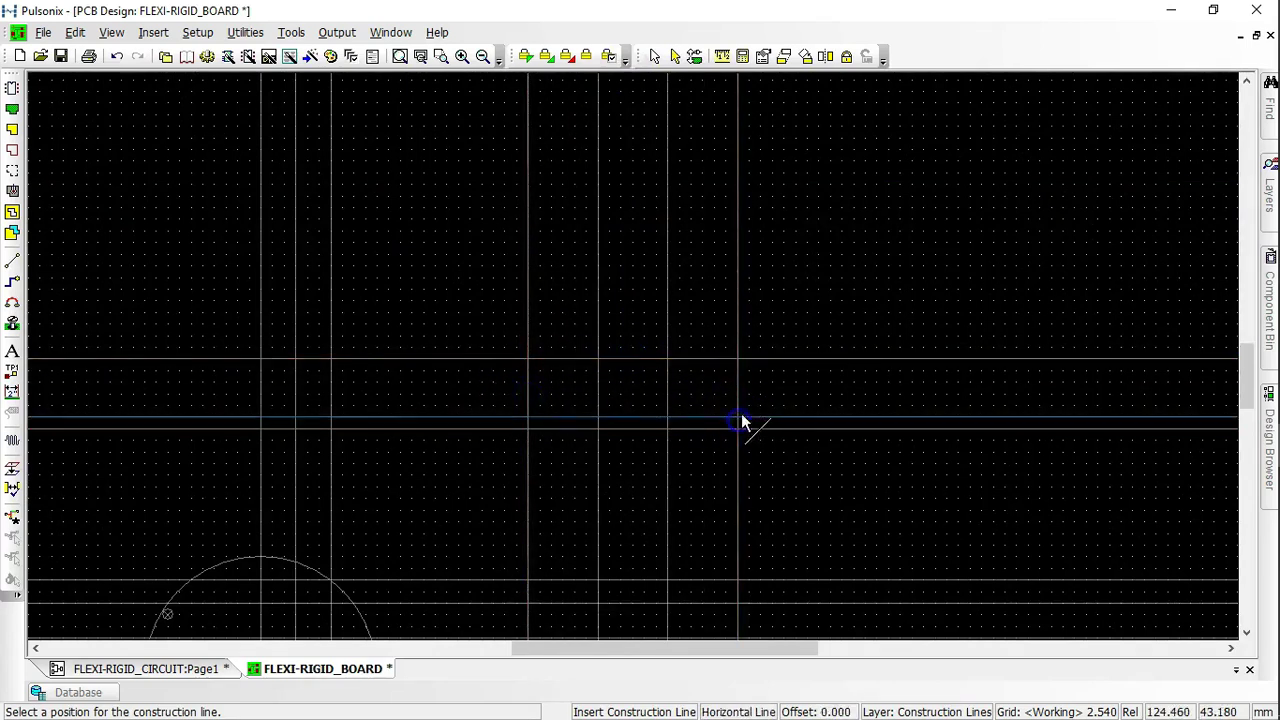
click(734, 371)
Step: Add two 45° and two 135° diagonal construction lines that cross one another around the far-right square
click(738, 338)
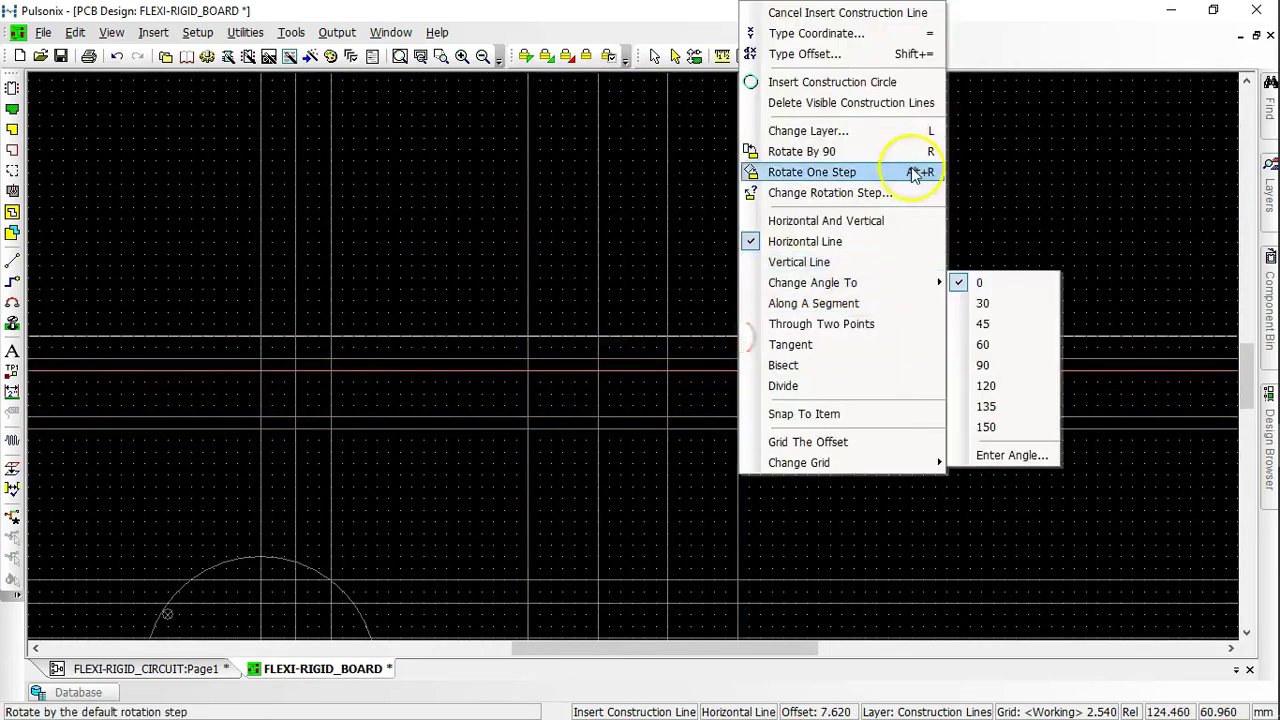
click(849, 171)
click(750, 318)
click(571, 366)
key(r)
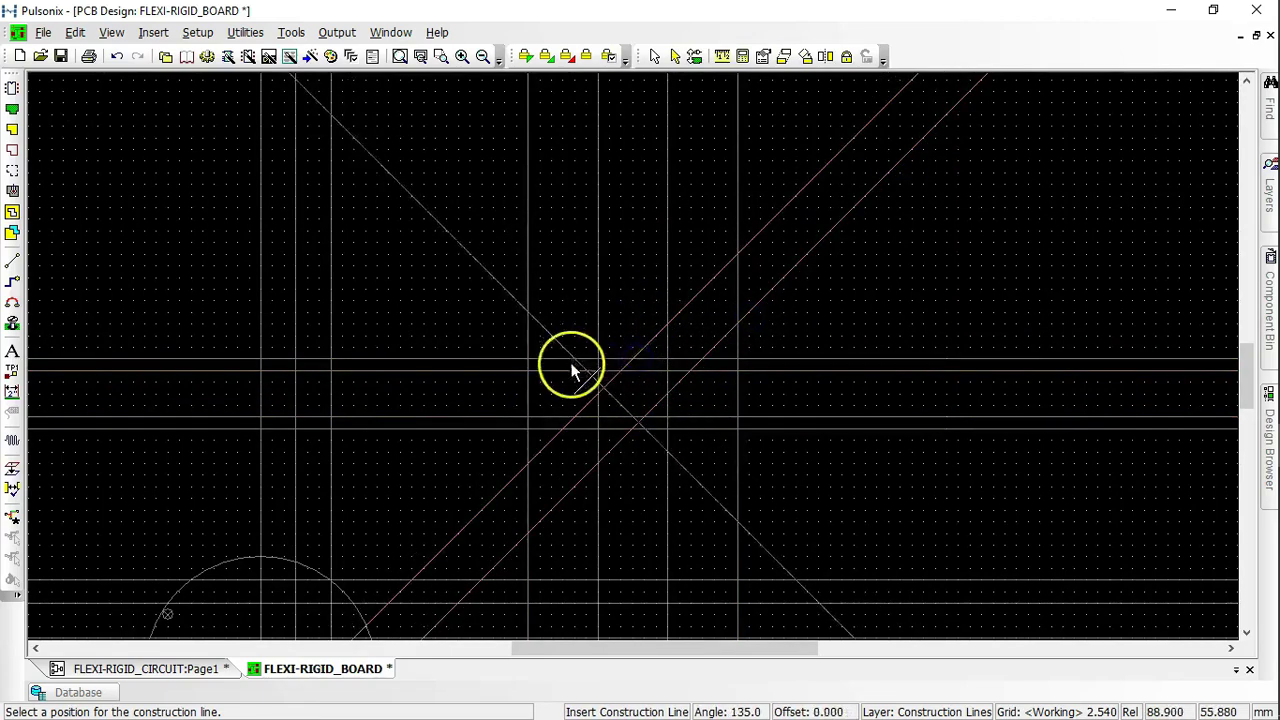
click(663, 380)
right_click(774, 391)
click(892, 21)
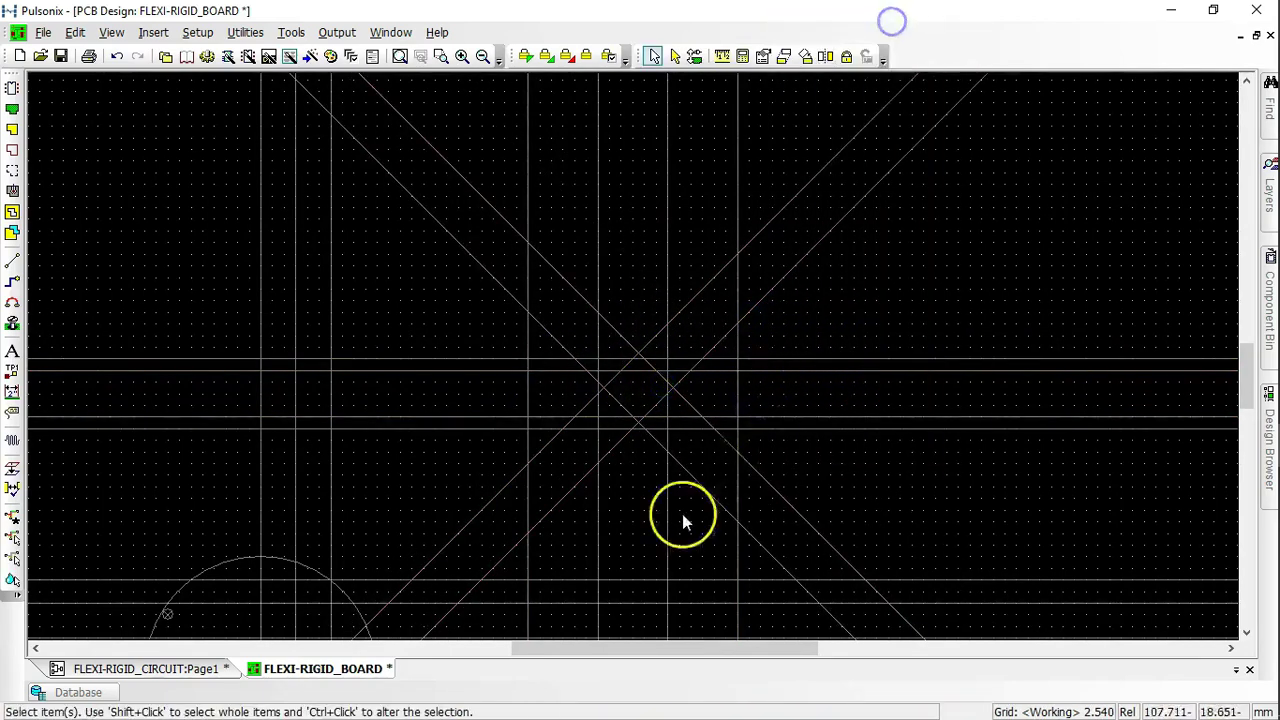
Step: Start a board outline using construction regions and add the regions around the small circle and just right of the large circle's centre
scroll(604, 539, down, 1)
scroll(570, 380, up, 1)
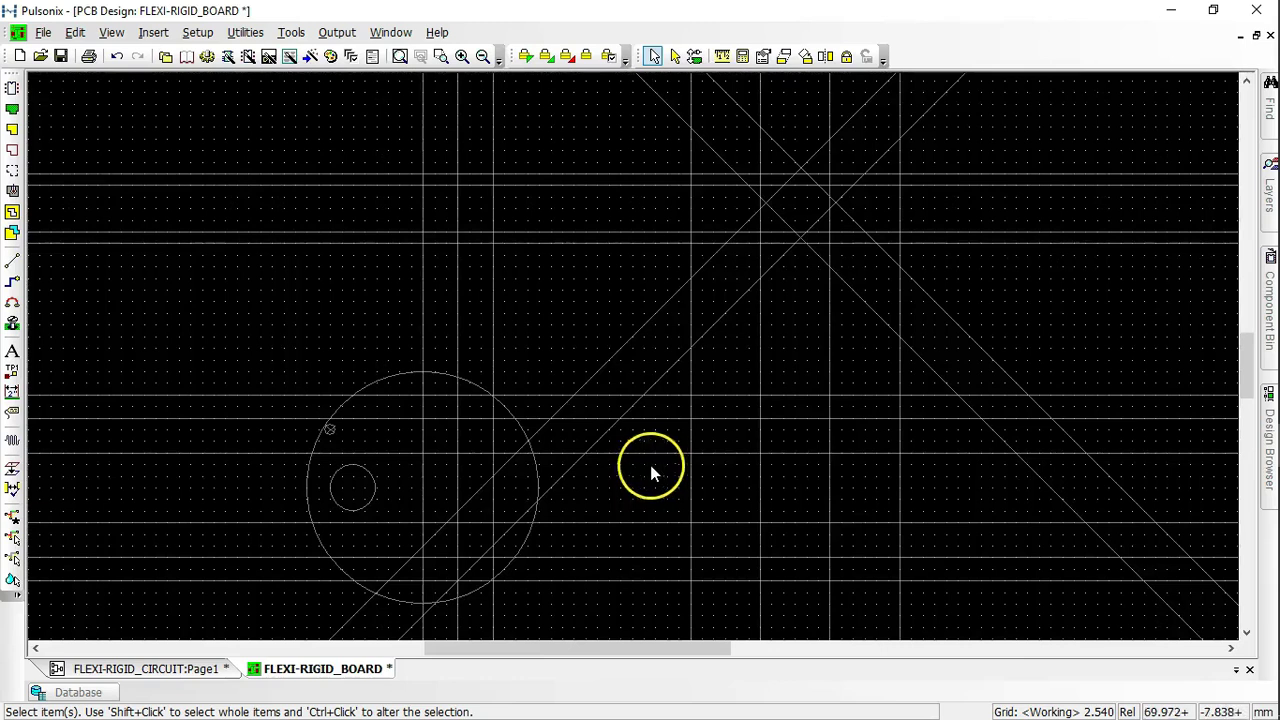
click(12, 110)
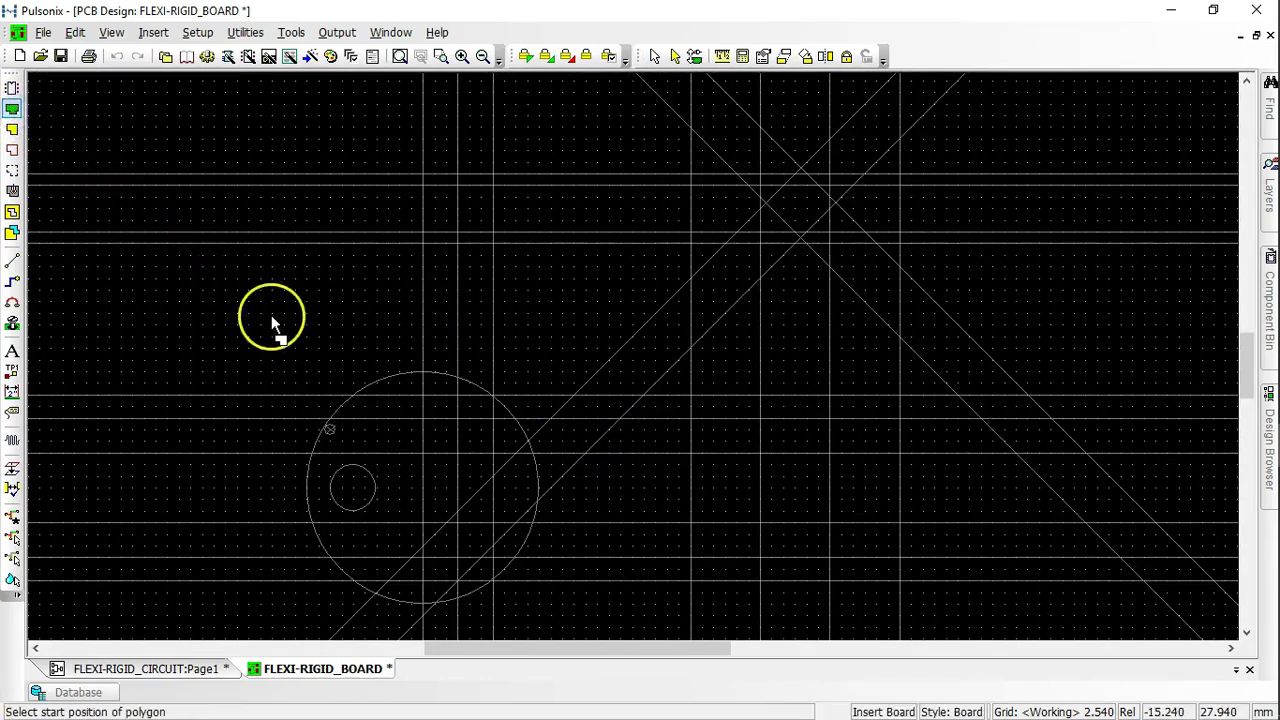
right_click(327, 318)
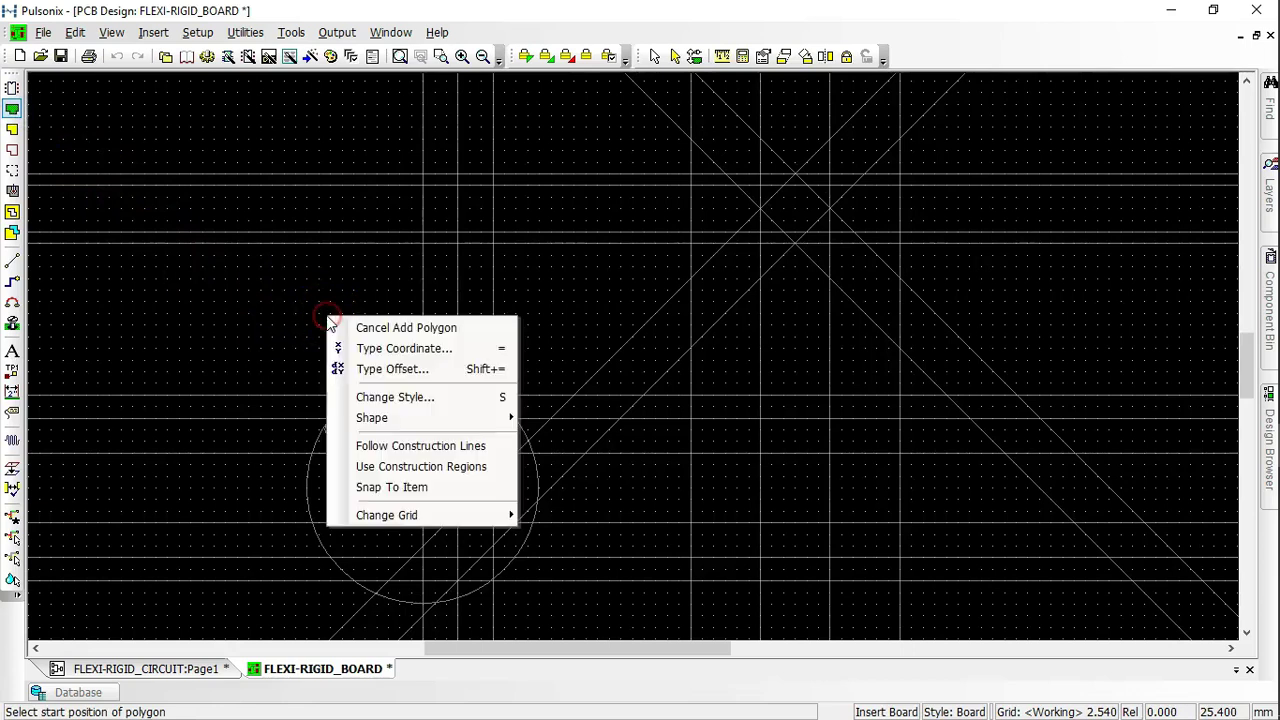
click(470, 478)
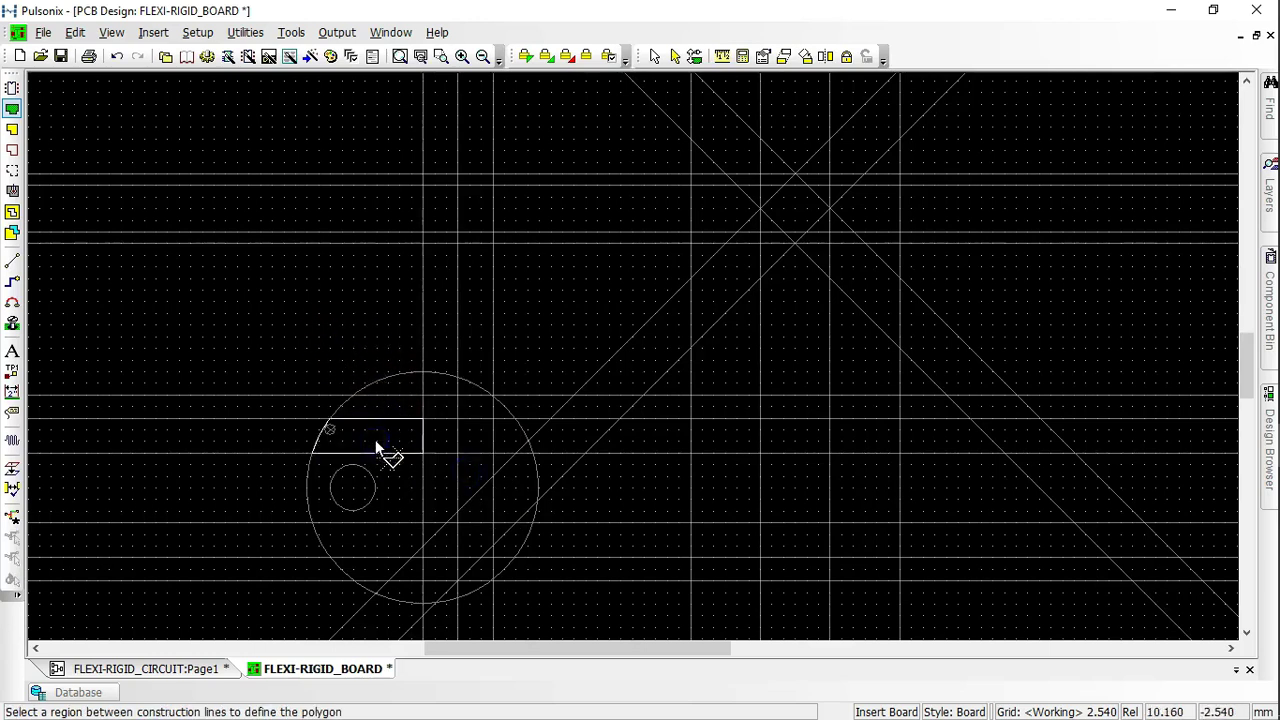
click(440, 490)
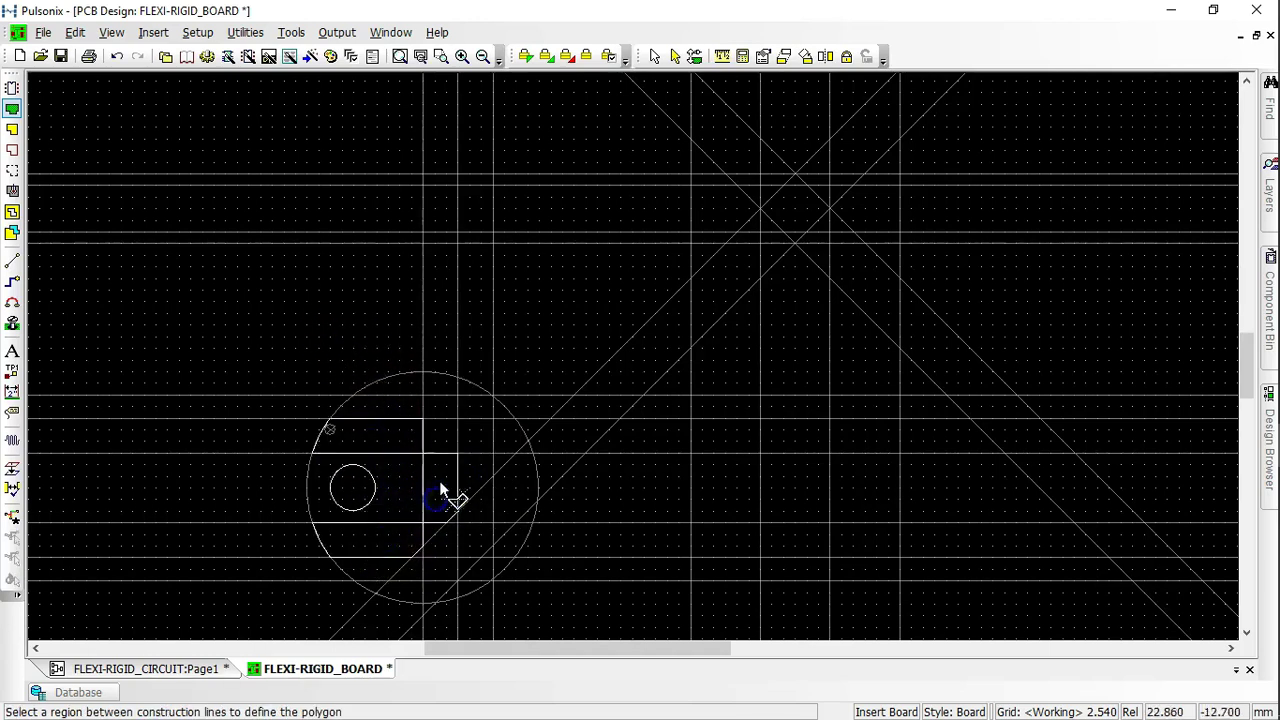
Step: Extend the board outline with the large circle's upper regions and those up to the third vertical construction line
click(439, 436)
click(437, 403)
click(410, 405)
drag(472, 412, 469, 478)
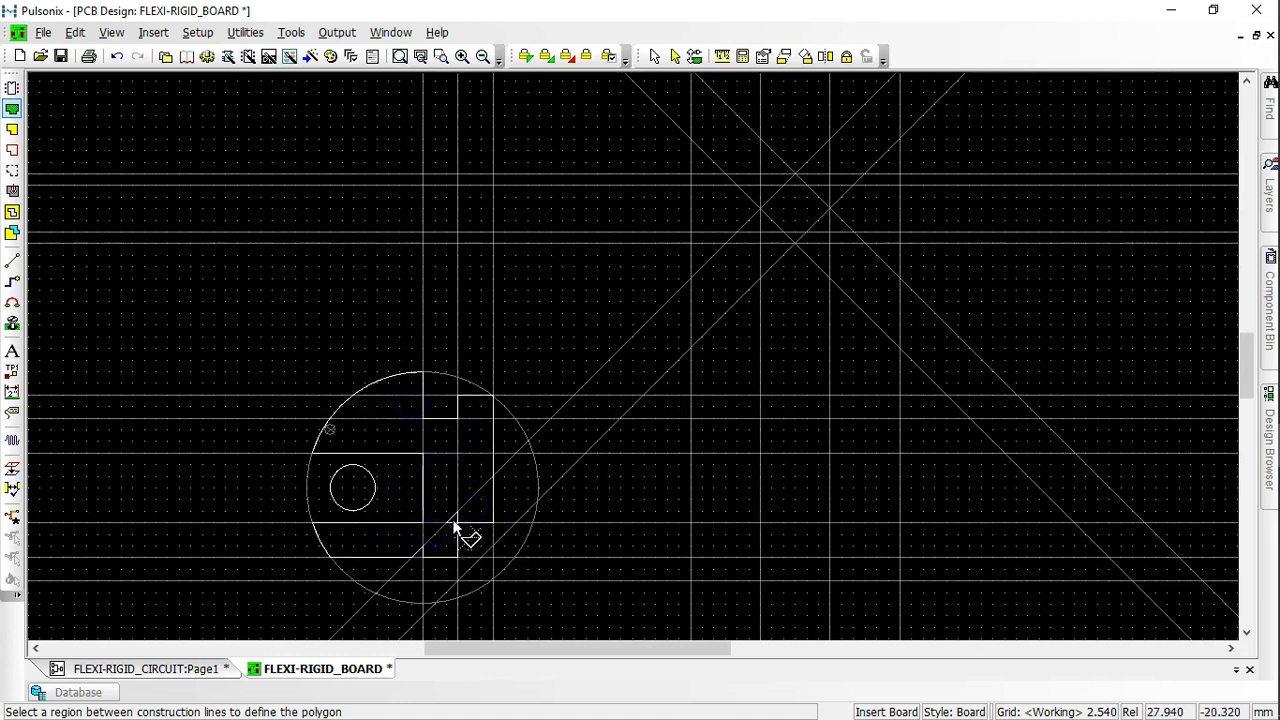
Step: Extend the board outline with the large circle's lower regions and those up to the third vertical construction line, leaving a notch mirroring the upper one
click(456, 519)
click(420, 553)
click(417, 570)
click(377, 573)
click(442, 571)
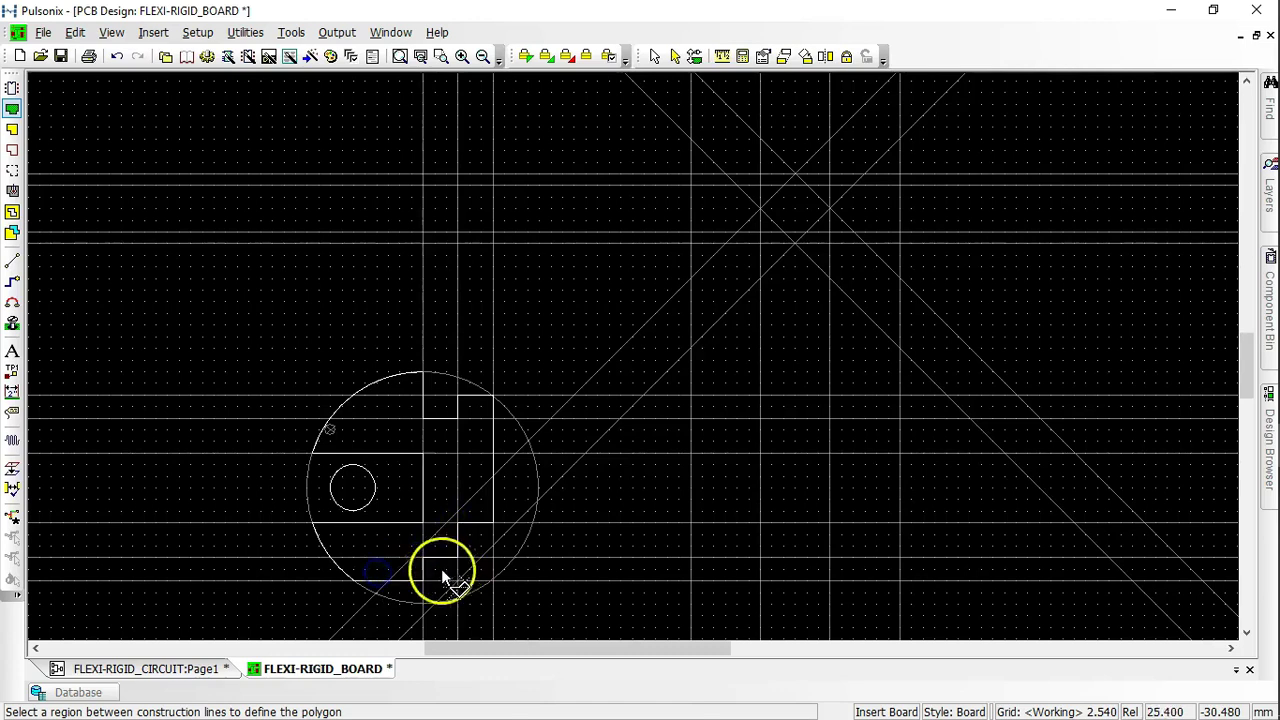
click(474, 543)
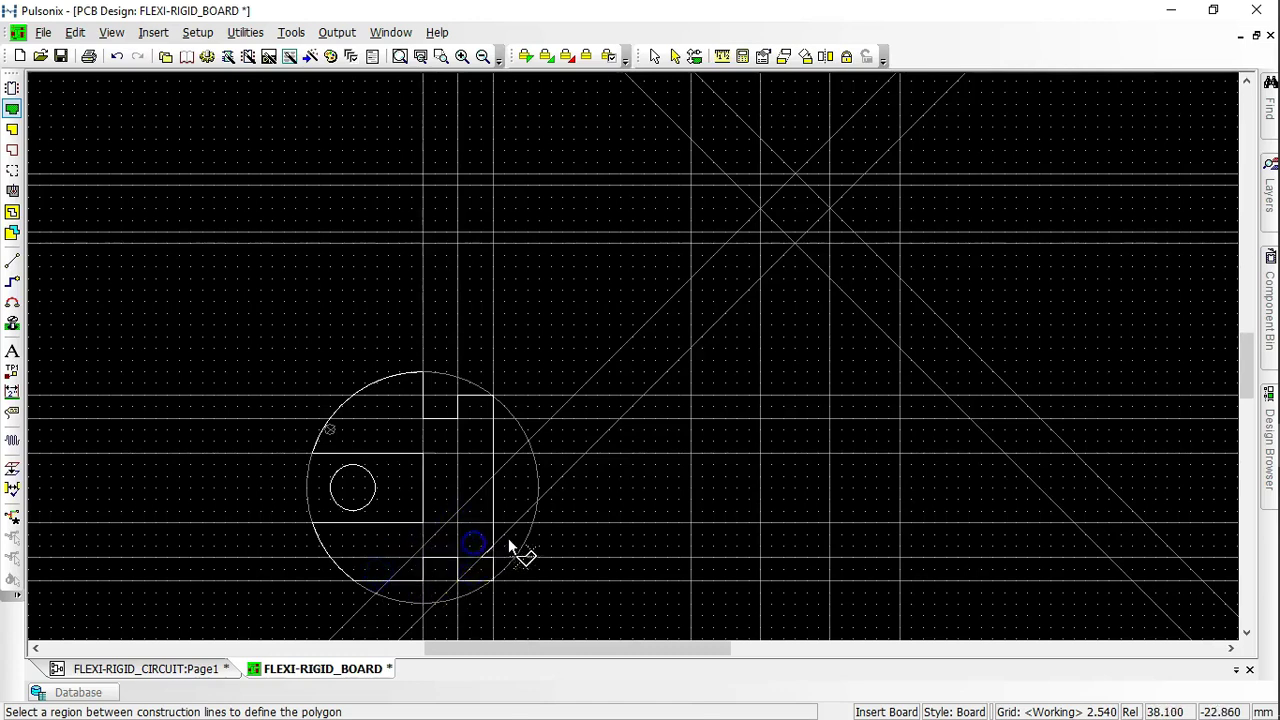
click(512, 538)
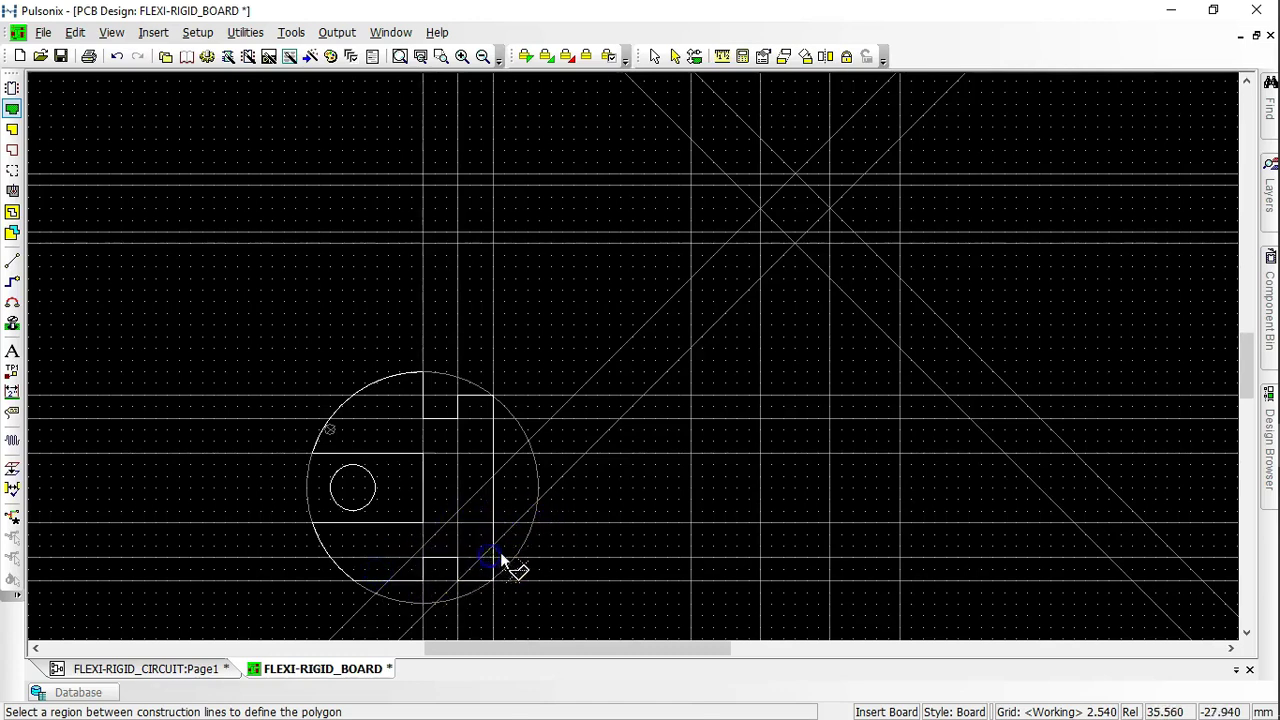
click(516, 444)
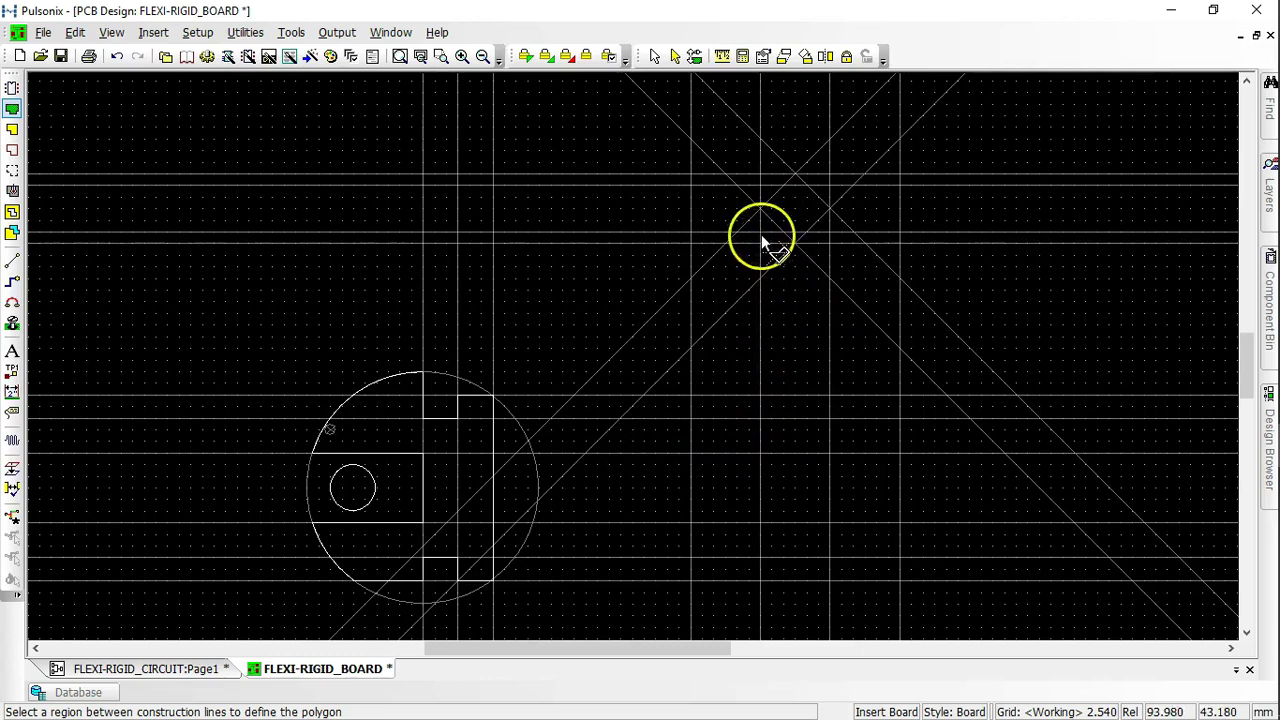
Step: Add the construction regions around the crossing diagonals as a dumbbell-shaped board outline with a narrowed middle, and end the region selection
click(783, 207)
click(843, 205)
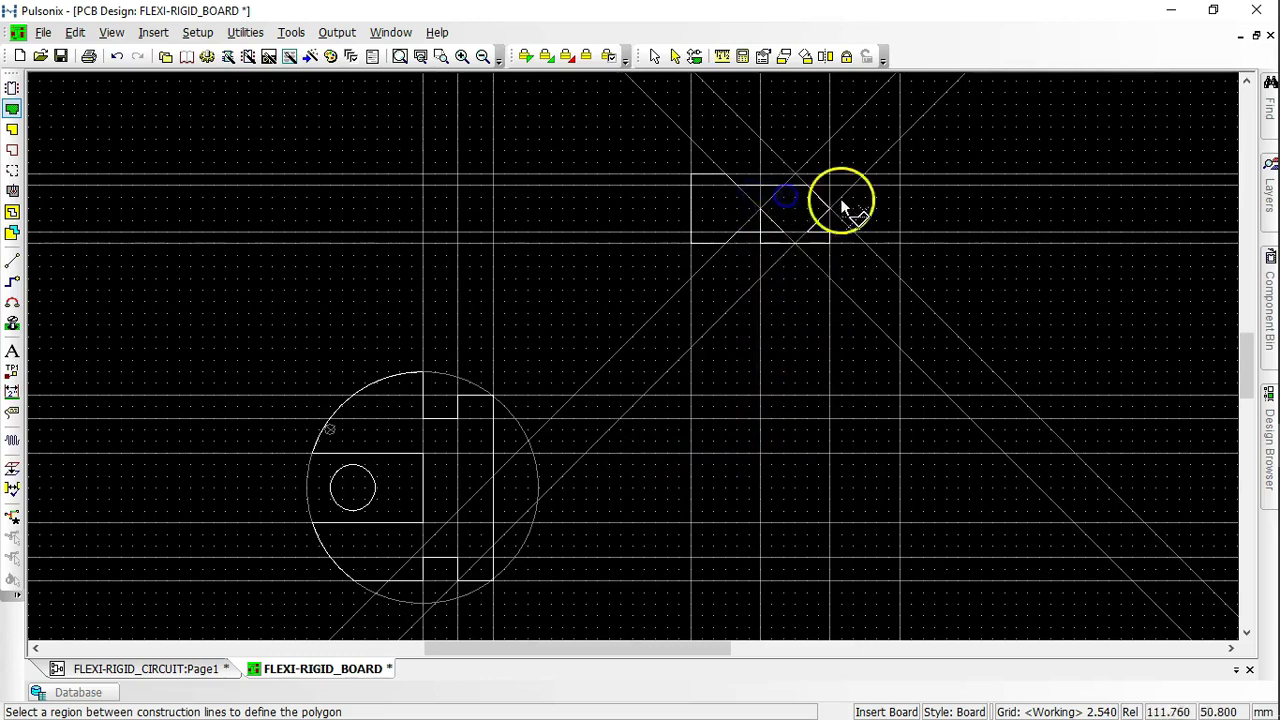
click(828, 220)
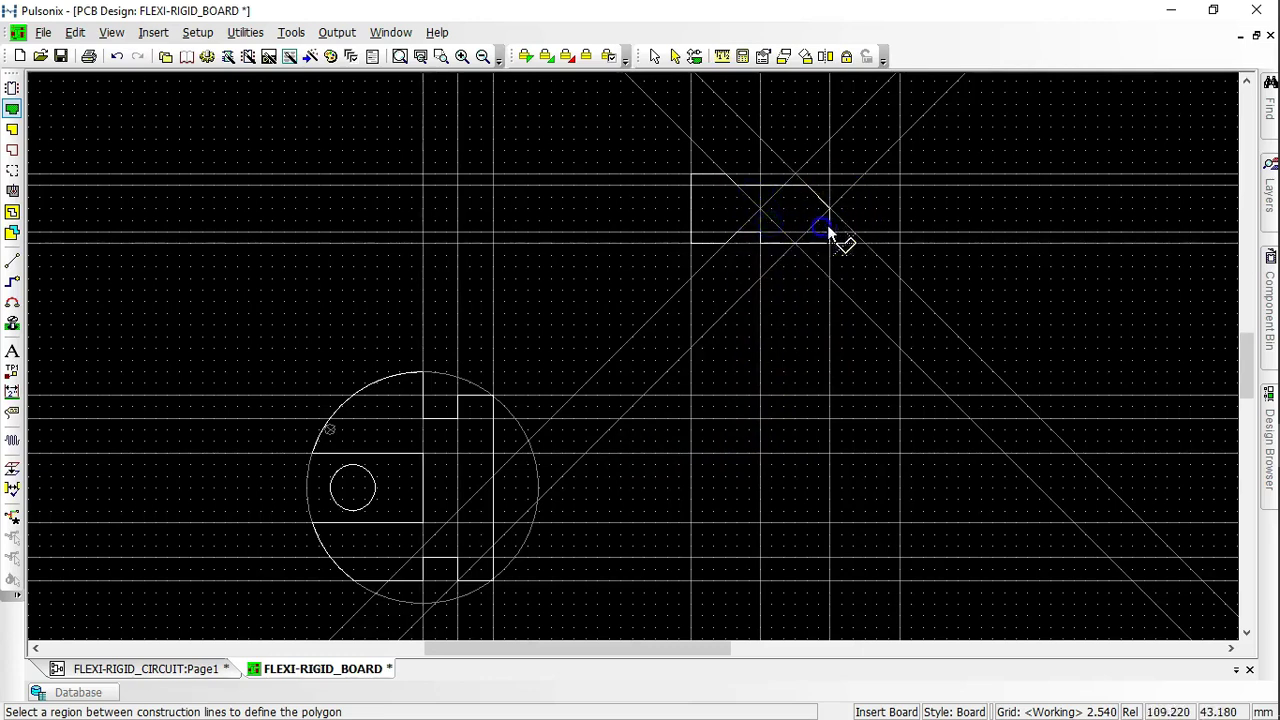
click(838, 226)
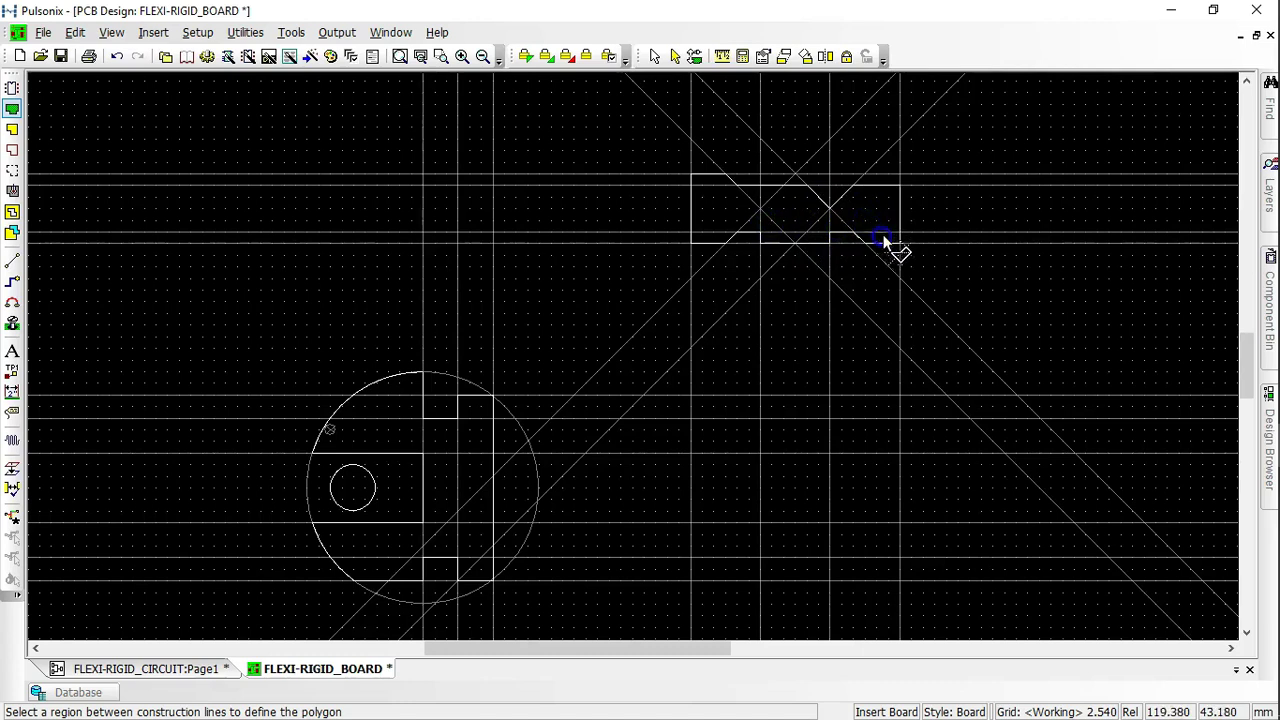
click(886, 178)
click(825, 192)
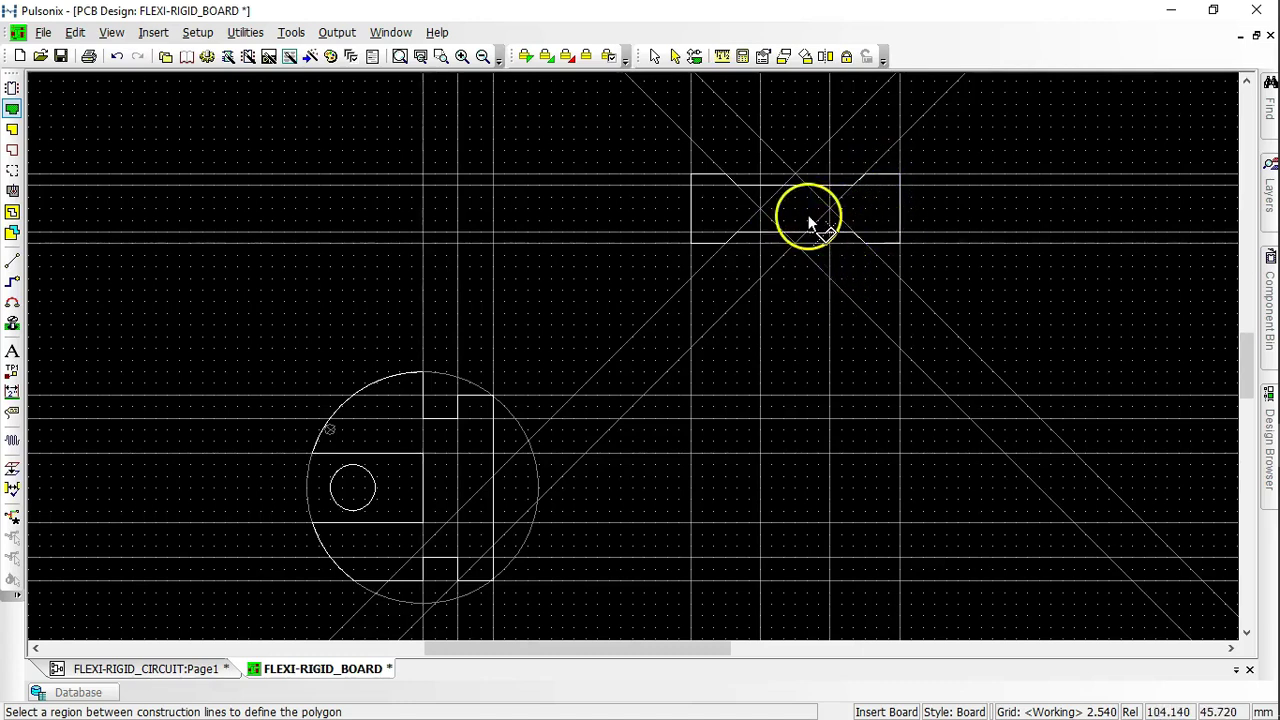
mouse_move(810, 222)
mouse_down()
mouse_move(560, 257)
mouse_move(560, 268)
mouse_up()
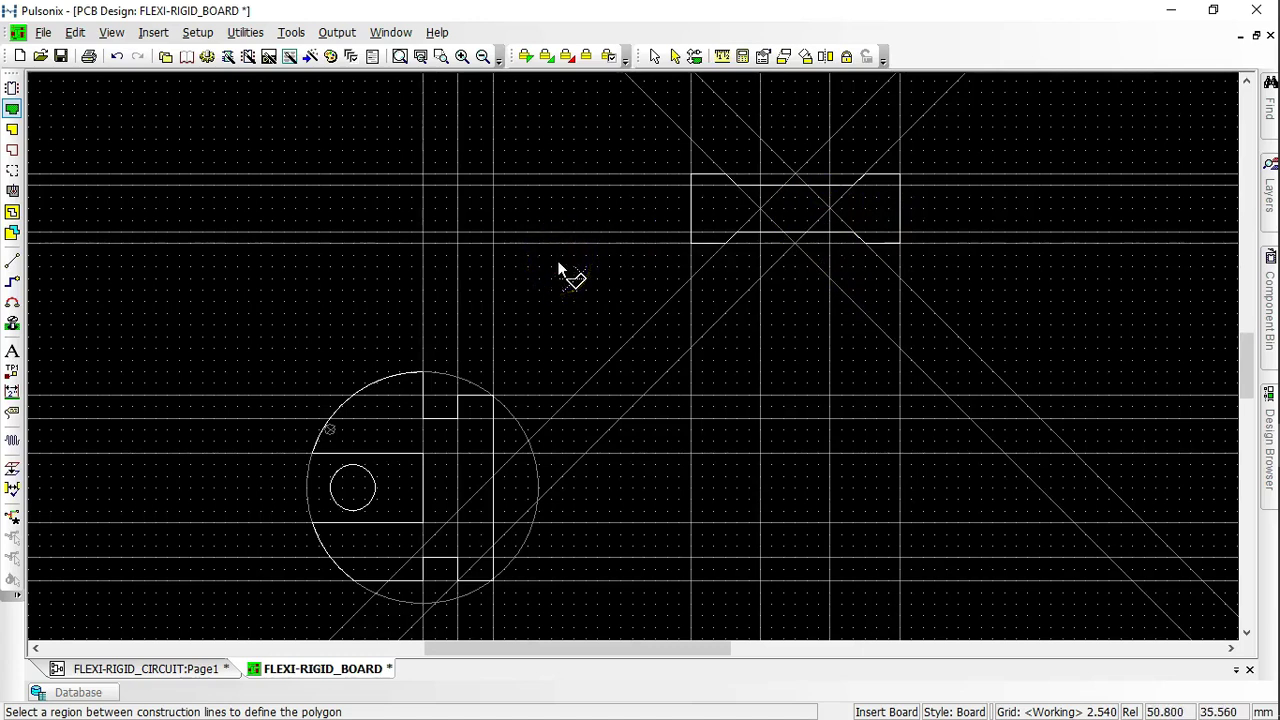
right_click(558, 268)
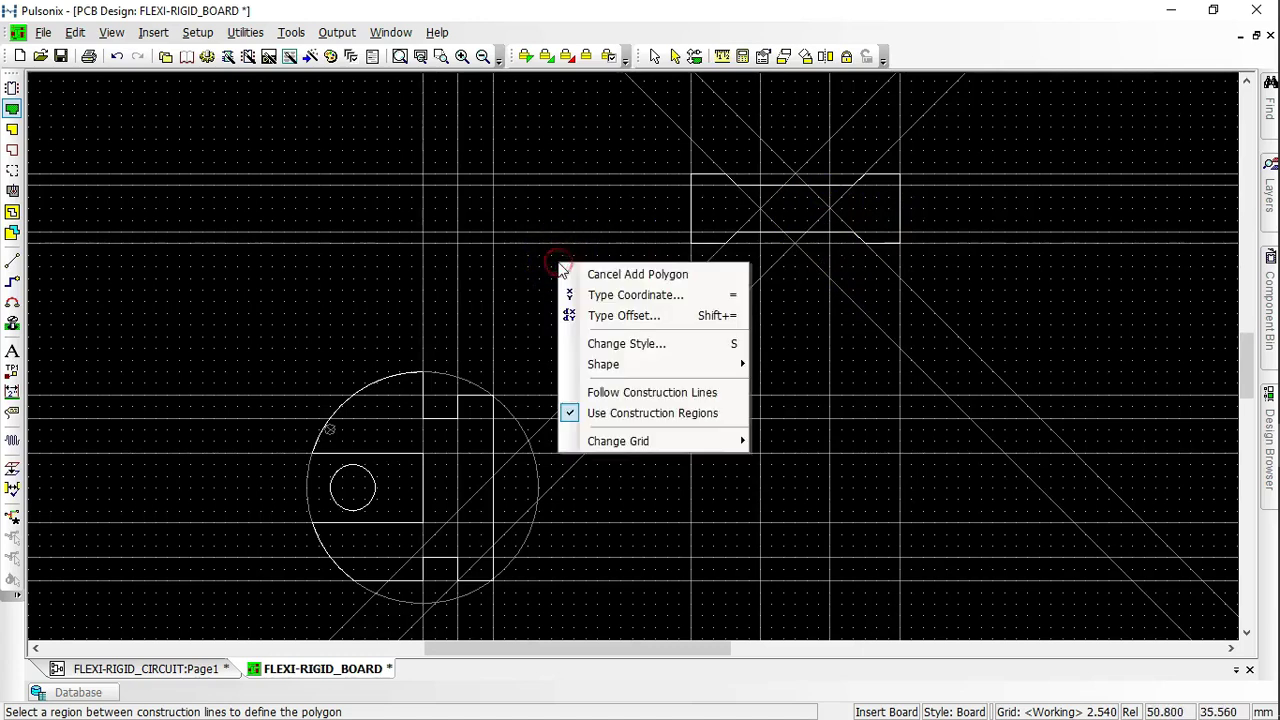
click(636, 276)
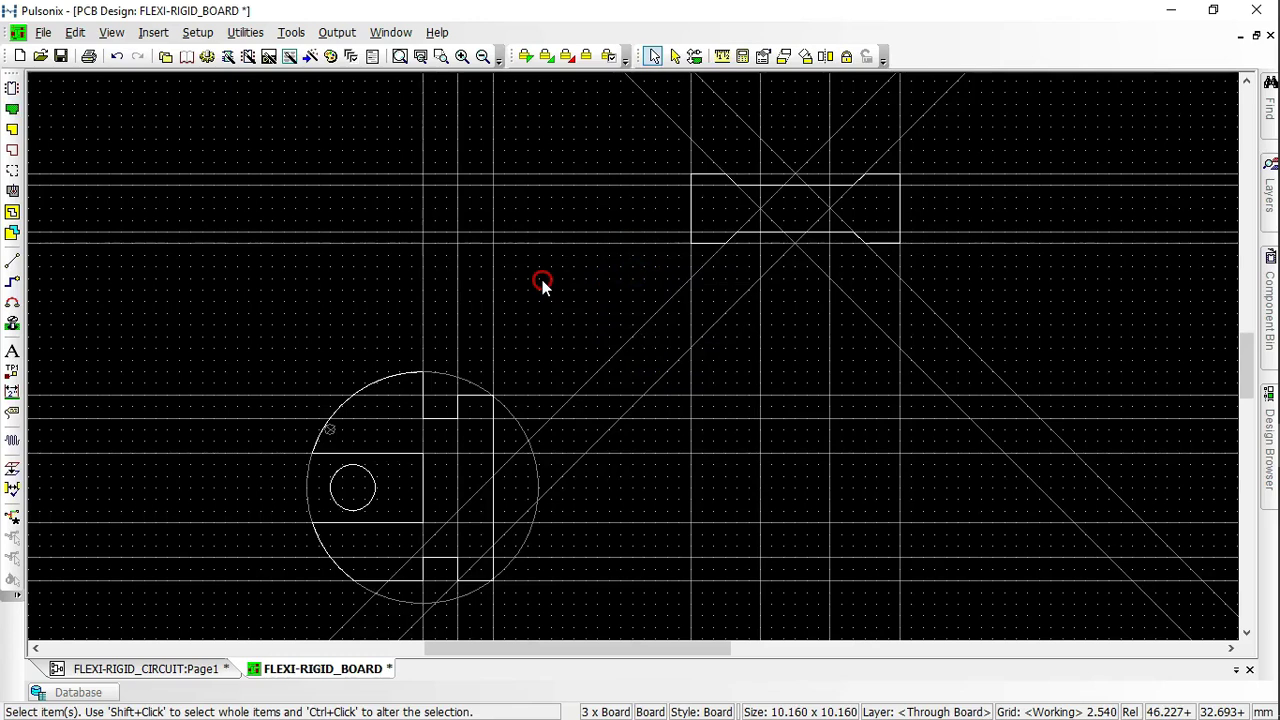
Step: Delete all visible construction lines, keeping only the board outlines
click(542, 283)
right_click(674, 395)
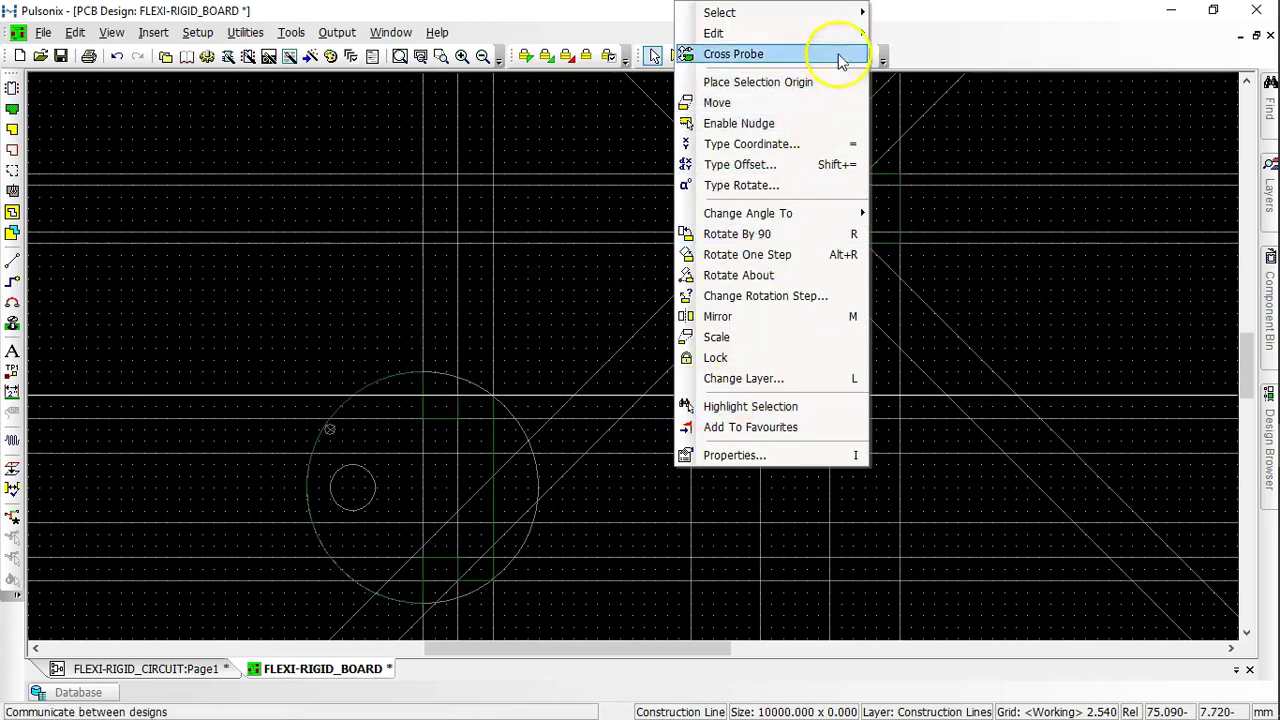
mouse_move(858, 36)
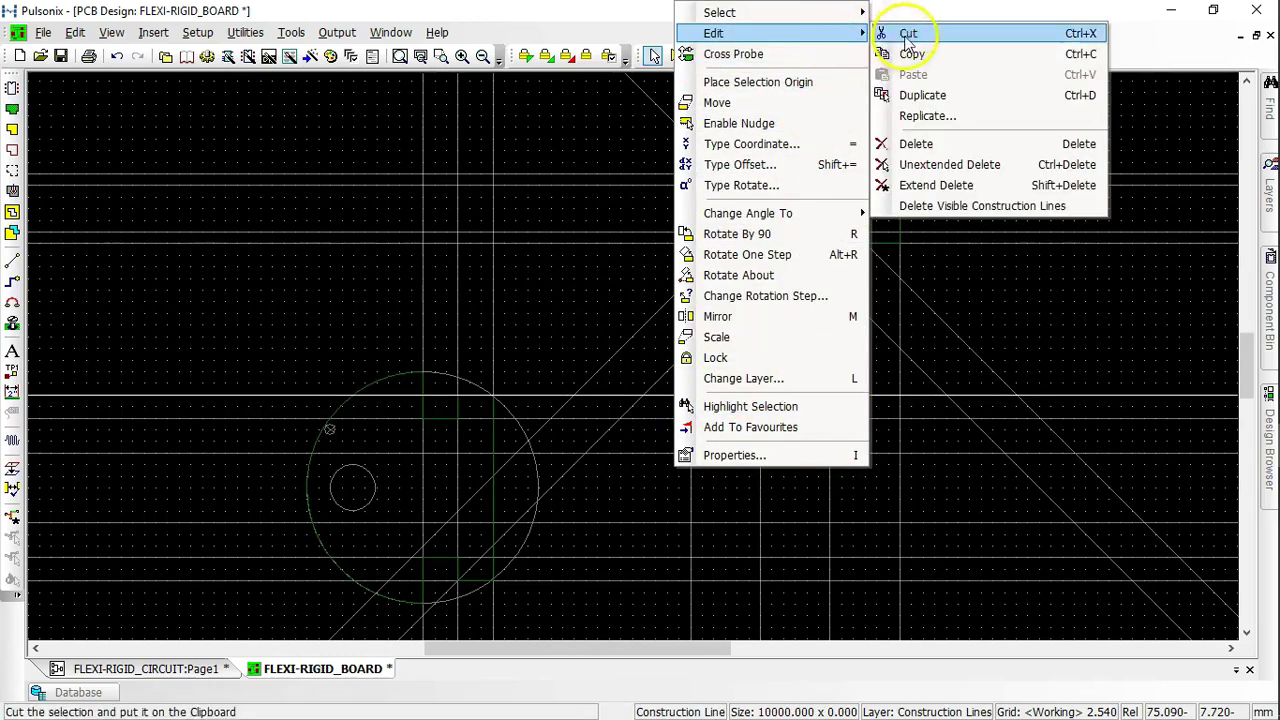
click(972, 207)
Step: Start a new board polygon at the inner corner of the half-round board's upper notch and set its layer to Top-Flex 1
right_click(470, 227)
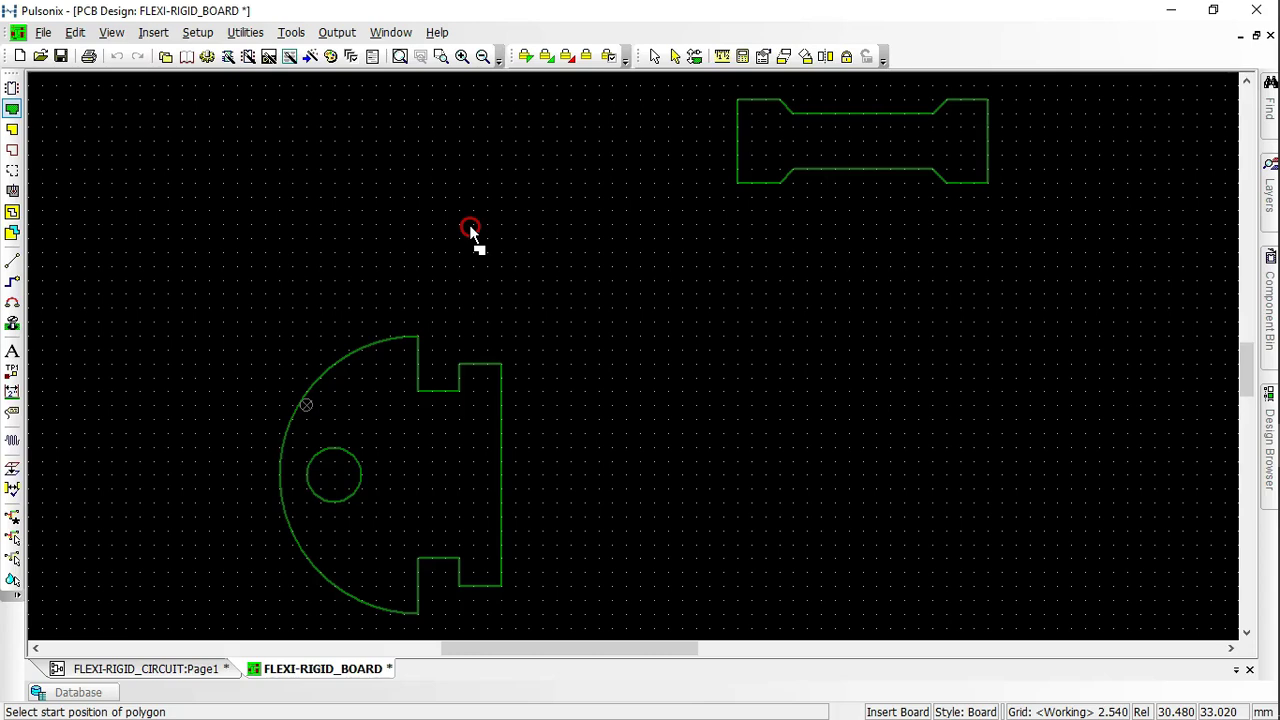
click(417, 391)
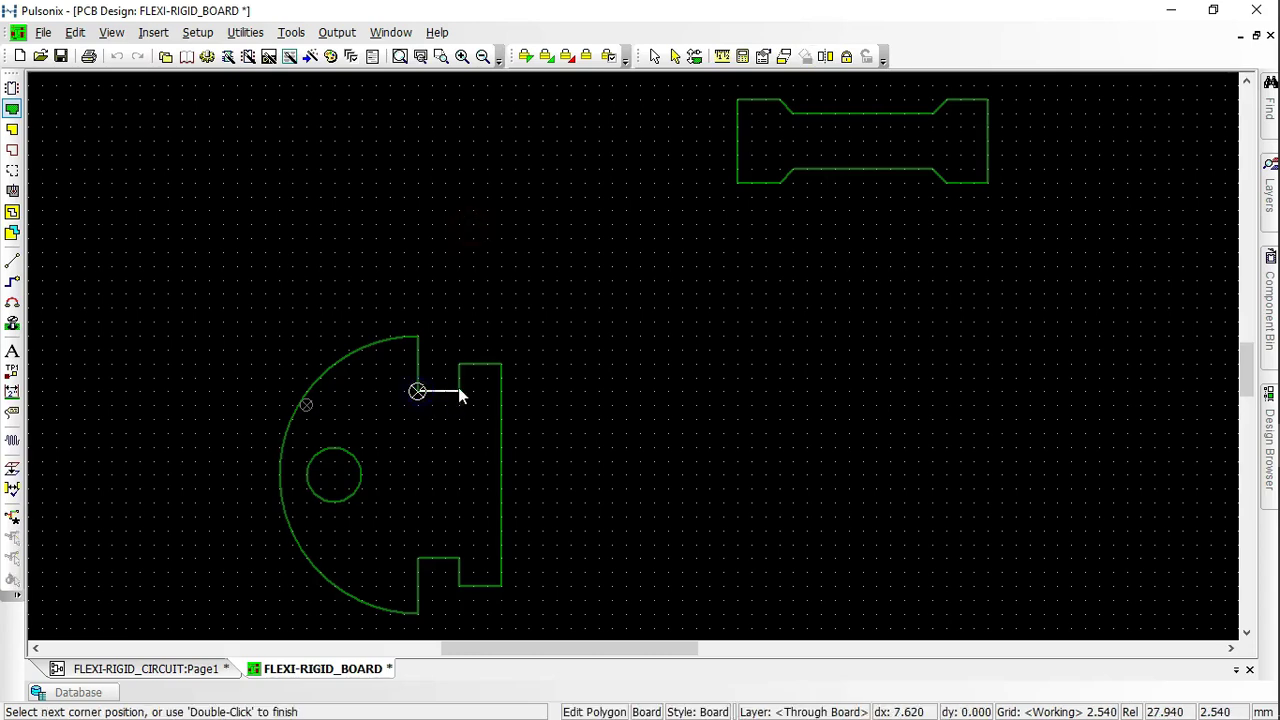
right_click(463, 387)
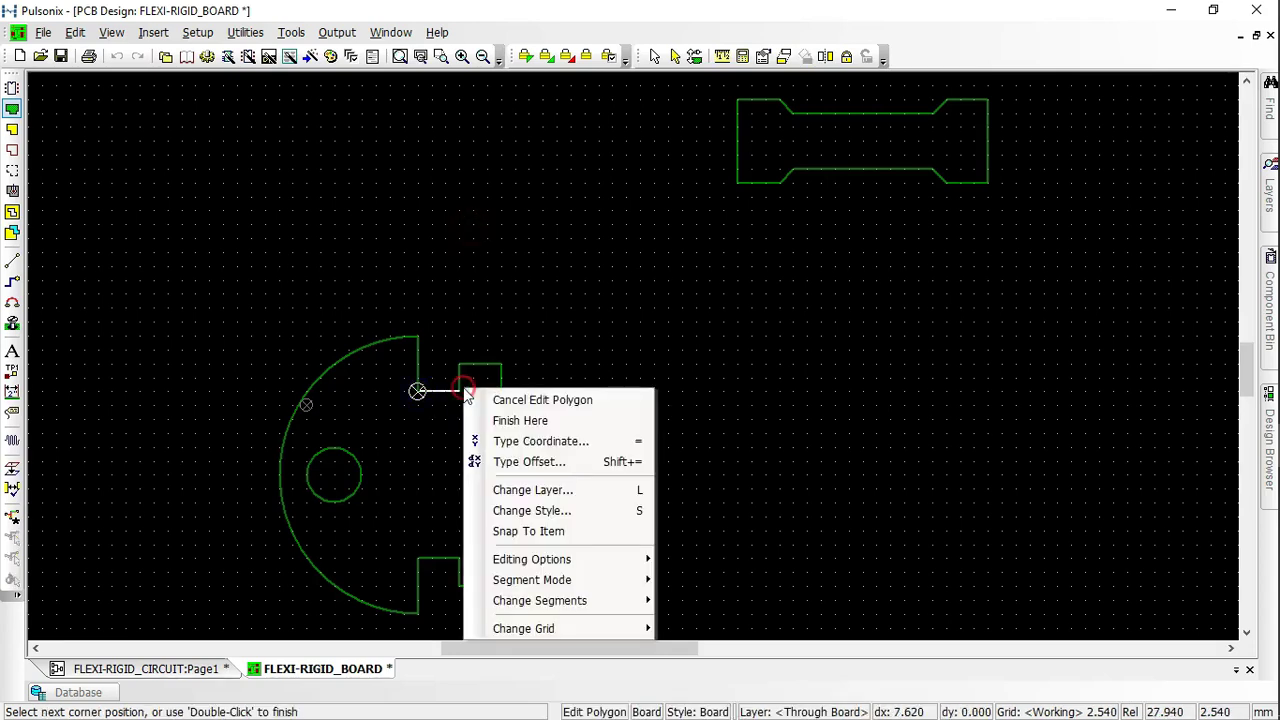
click(610, 492)
click(781, 370)
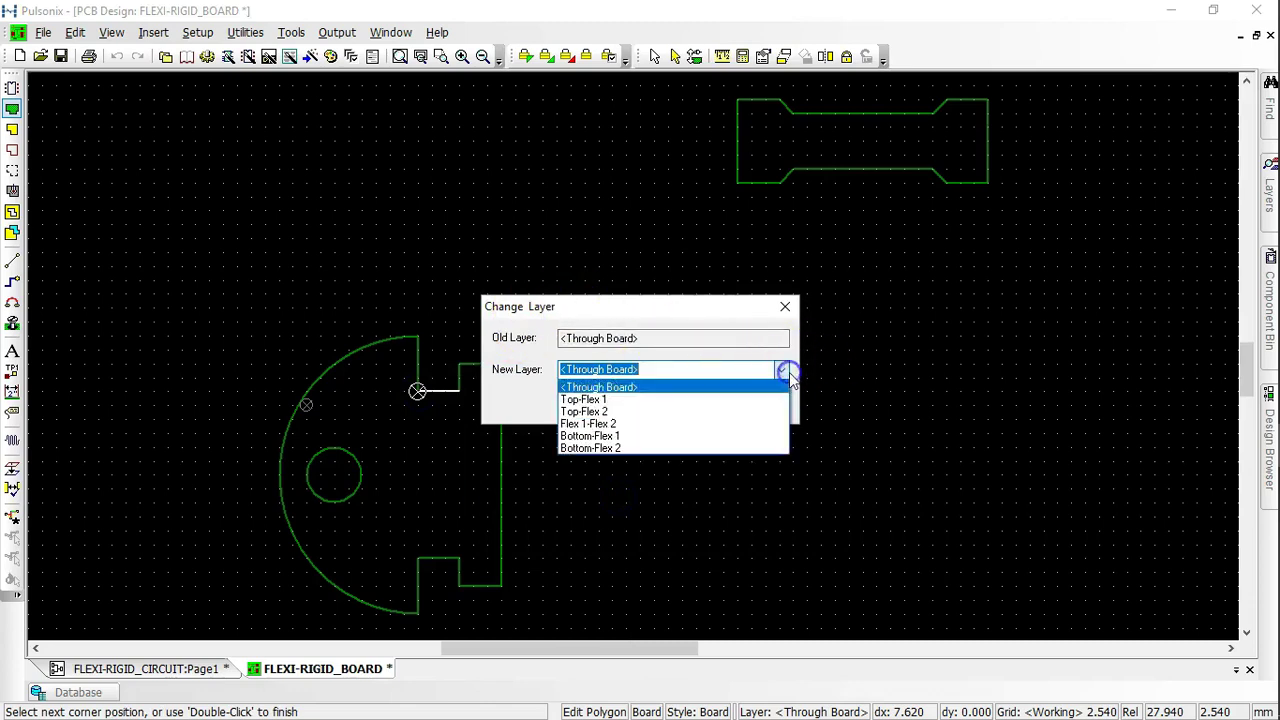
click(737, 404)
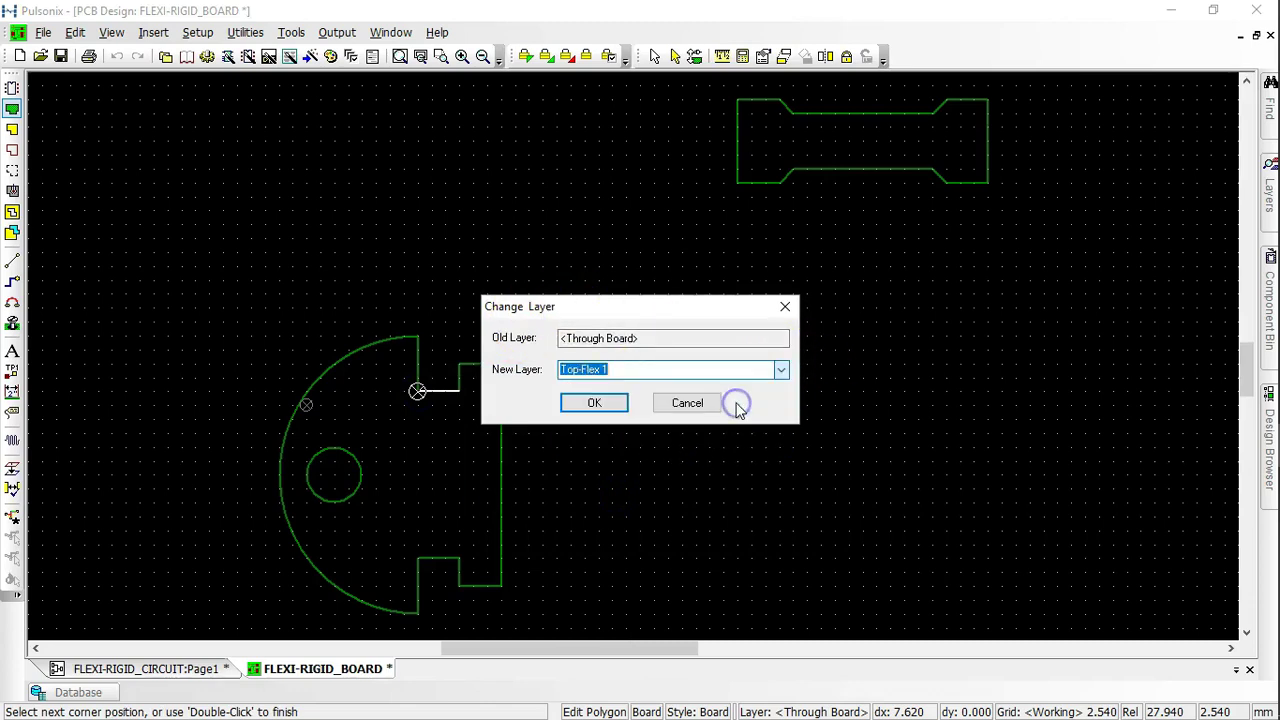
click(594, 405)
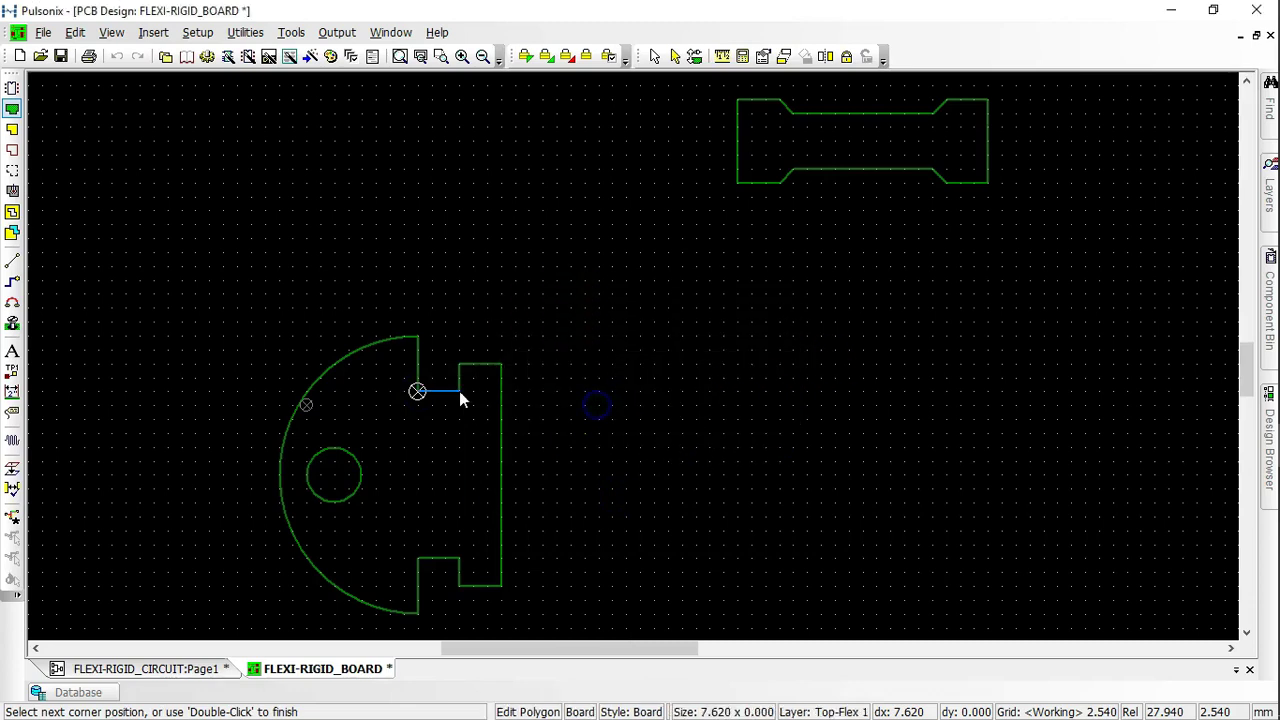
Step: Run the Top-Flex 1 polygon around the upper tab, along the connecting arm's inner edge with curved corners, and to the dumbbell's lower-left corner
click(516, 446)
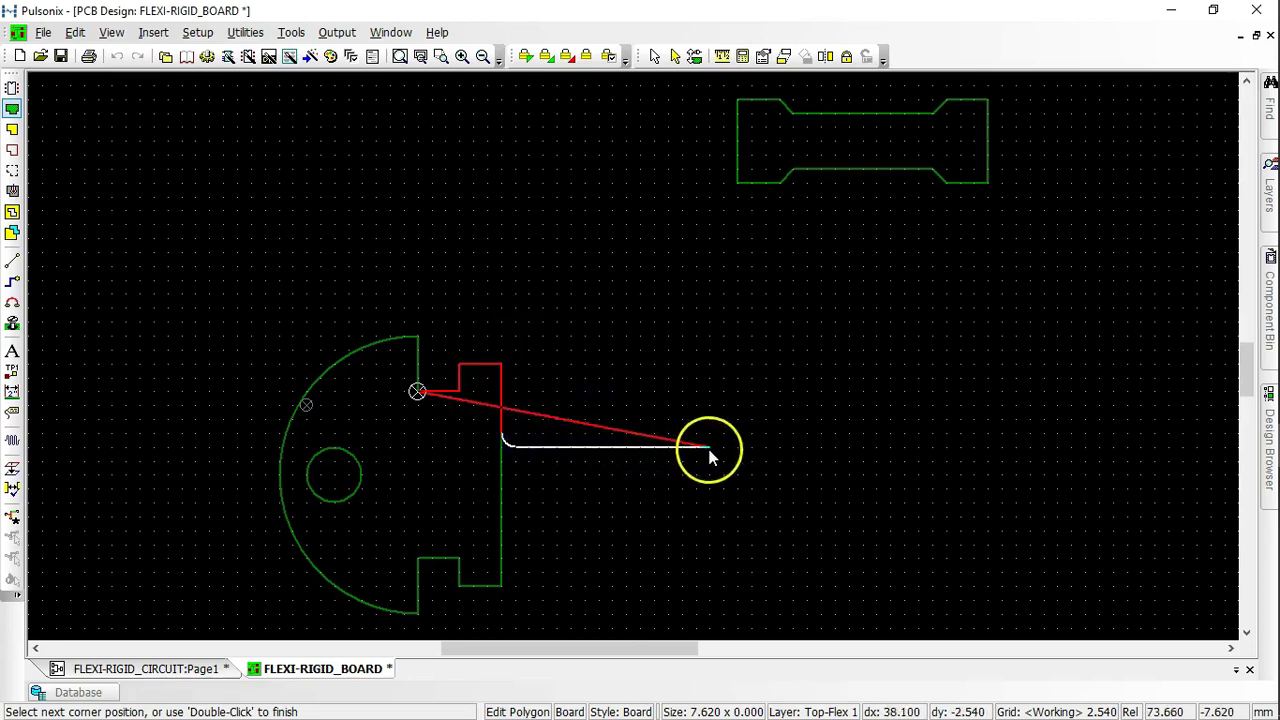
drag(709, 450, 789, 172)
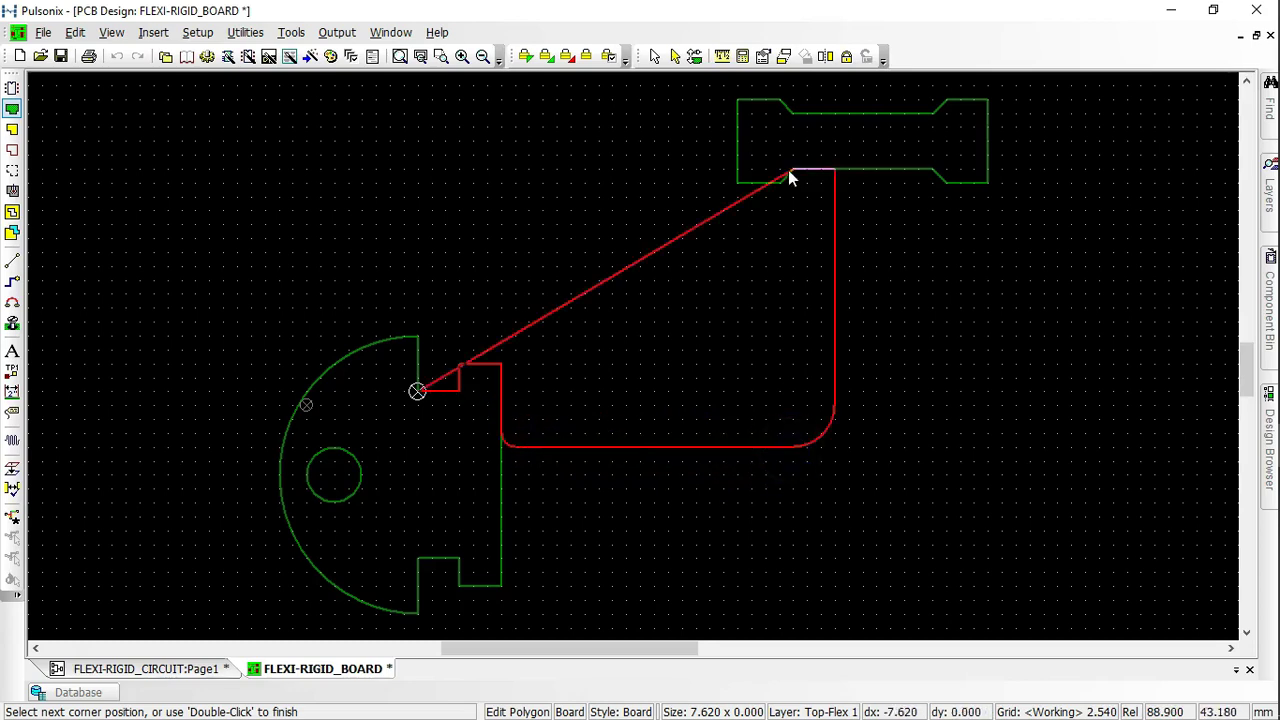
click(781, 186)
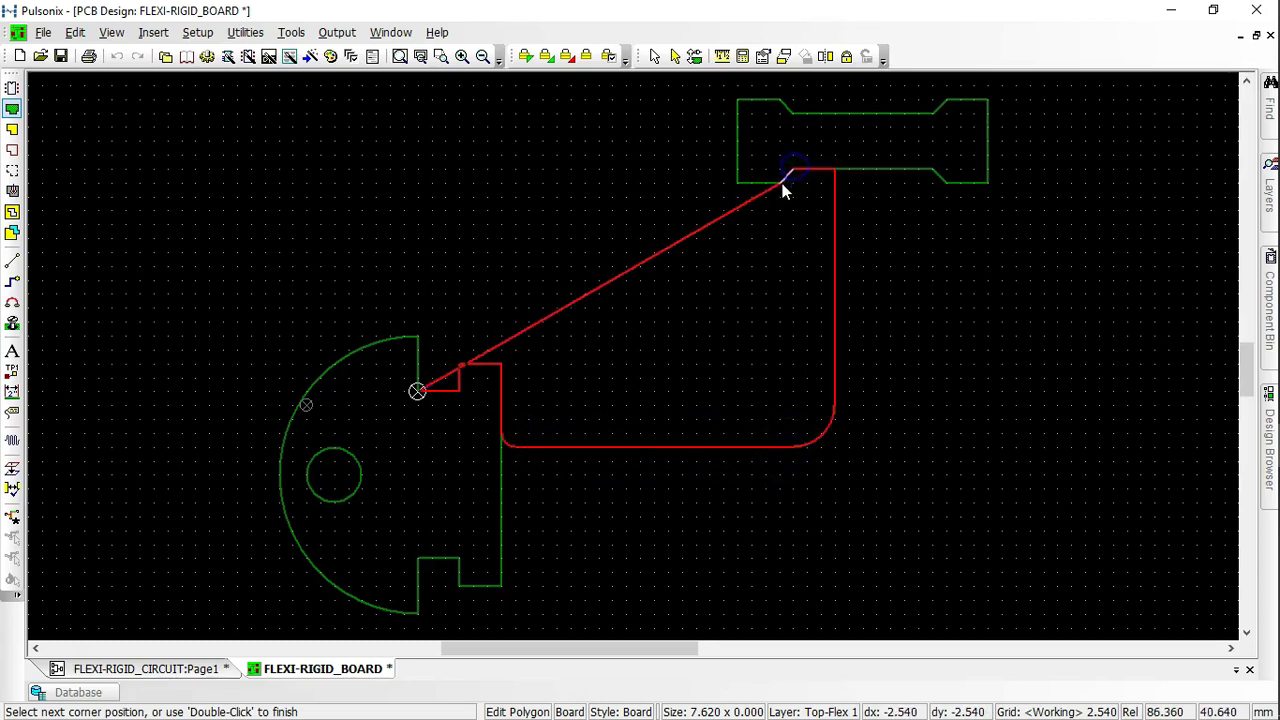
click(740, 188)
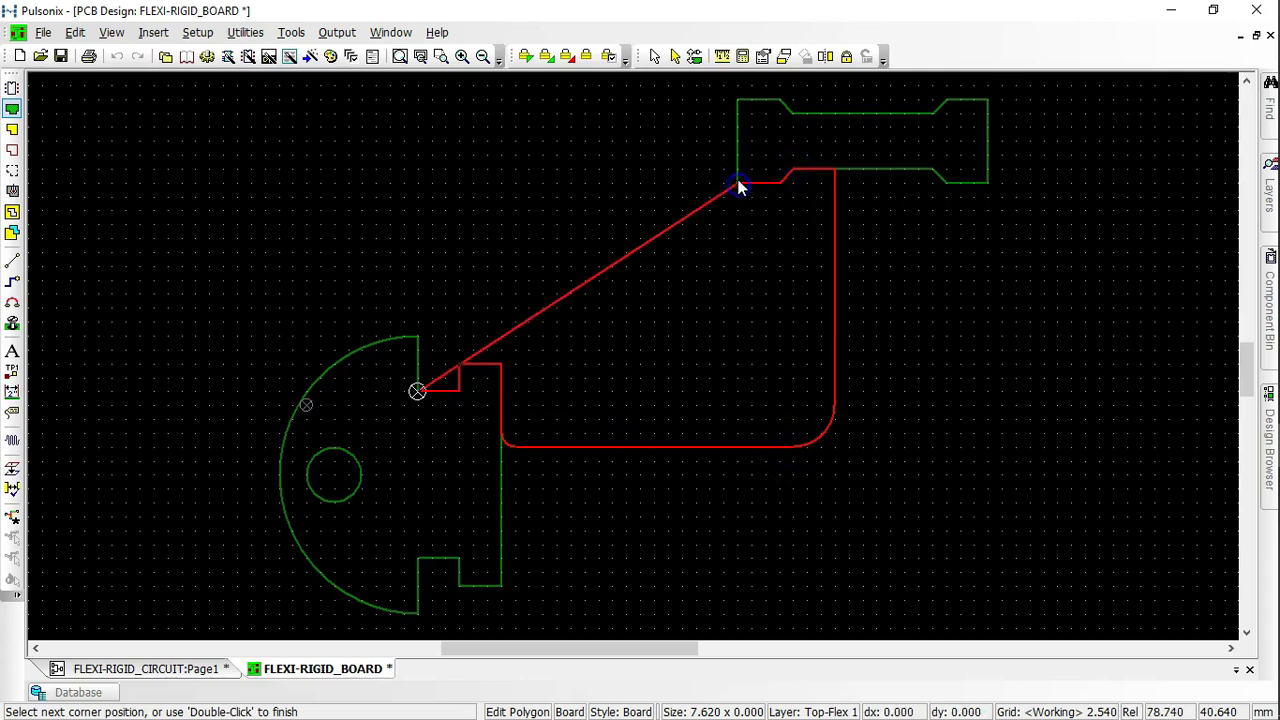
Step: Trace the Top-Flex 1 polygon clockwise around the rest of the dumbbell to the arm's outer edge on its underside
drag(737, 183, 995, 105)
click(778, 99)
click(951, 99)
click(991, 100)
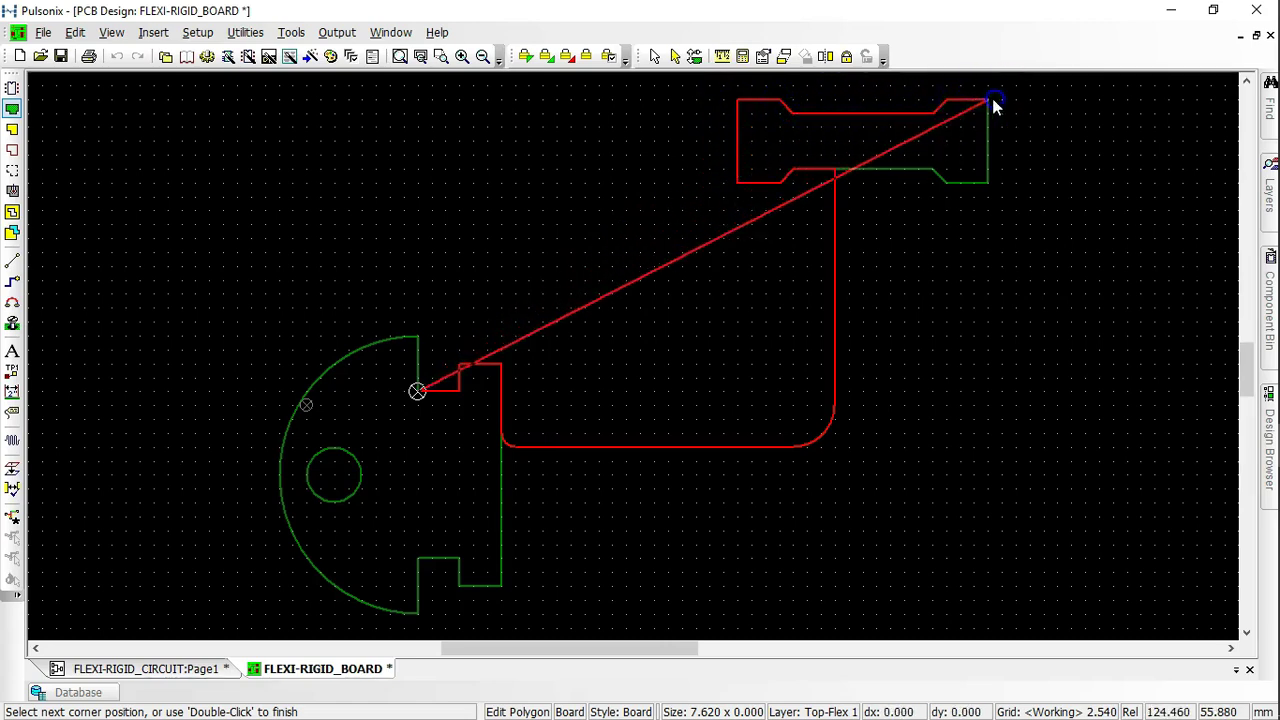
click(988, 182)
click(988, 181)
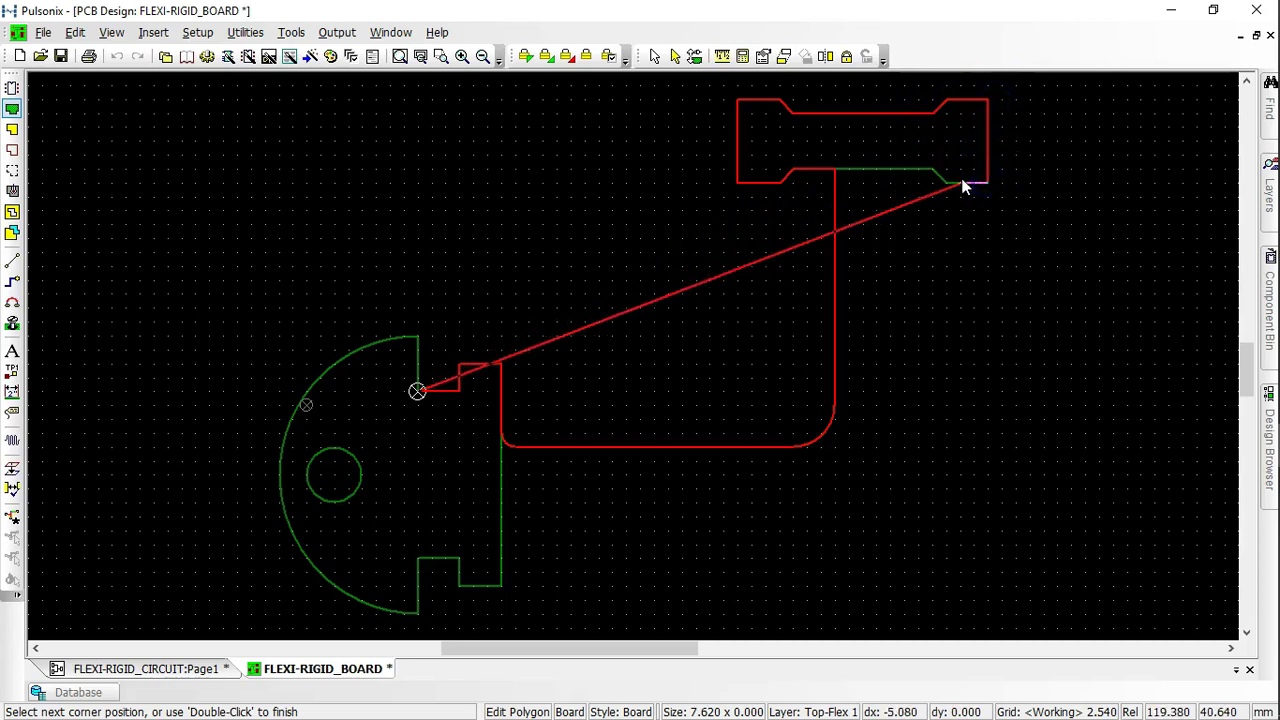
click(945, 182)
click(933, 169)
click(890, 169)
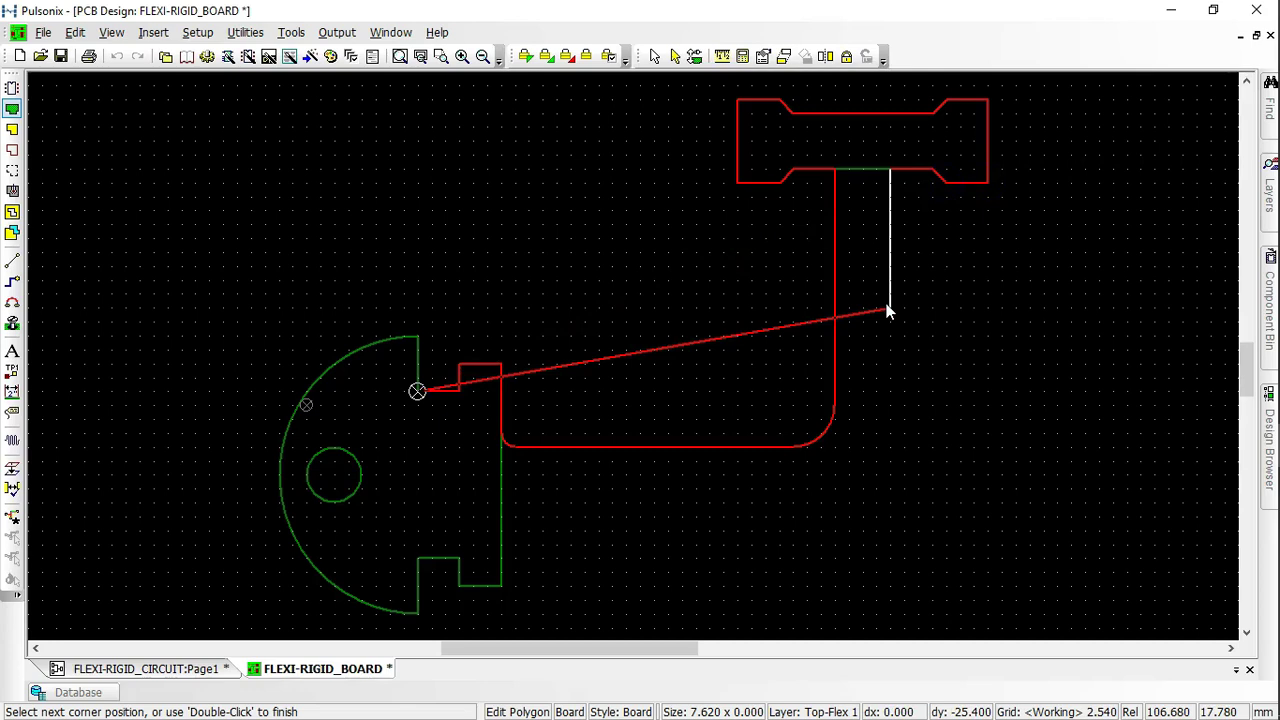
Step: Draw the connecting arm's outer edge back to the half-round board, using the Curved segment mode for its bend
right_drag(887, 311, 878, 508)
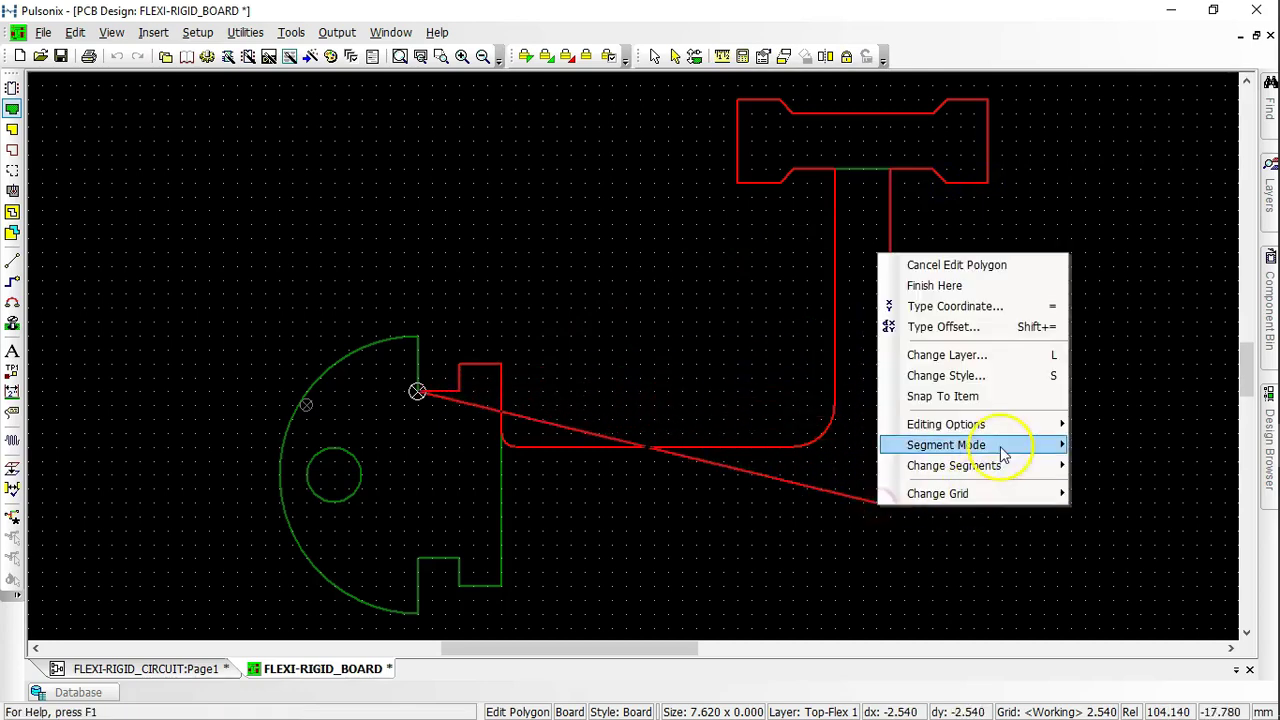
mouse_move(1006, 449)
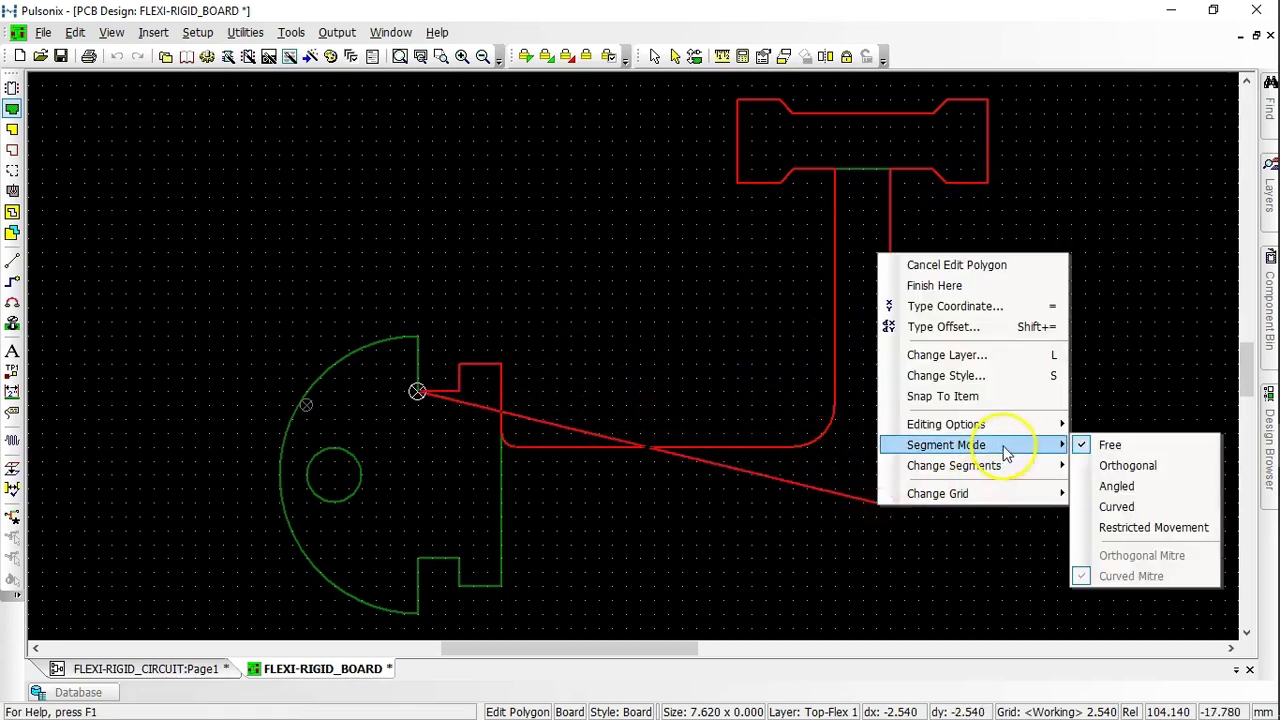
click(1157, 510)
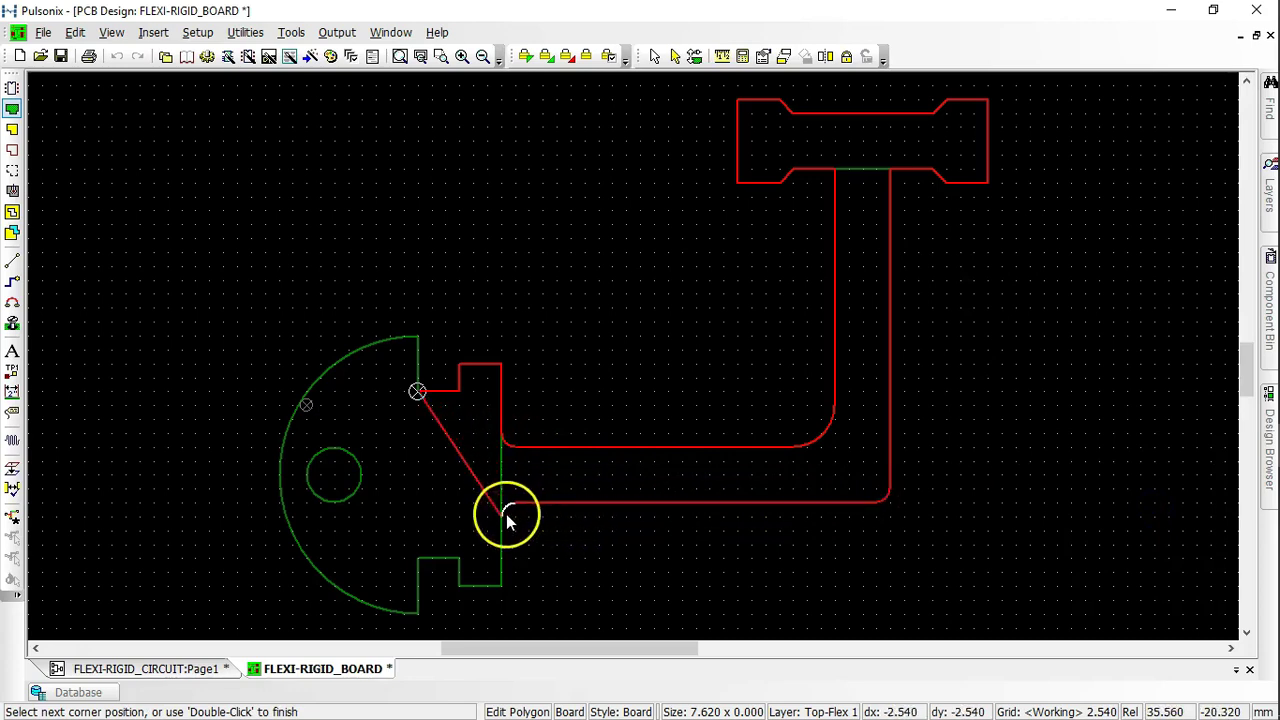
Step: Trace the half-round board's lower tab, notch and arc, and close the Top-Flex 1 polygon at its start point
click(500, 585)
click(459, 586)
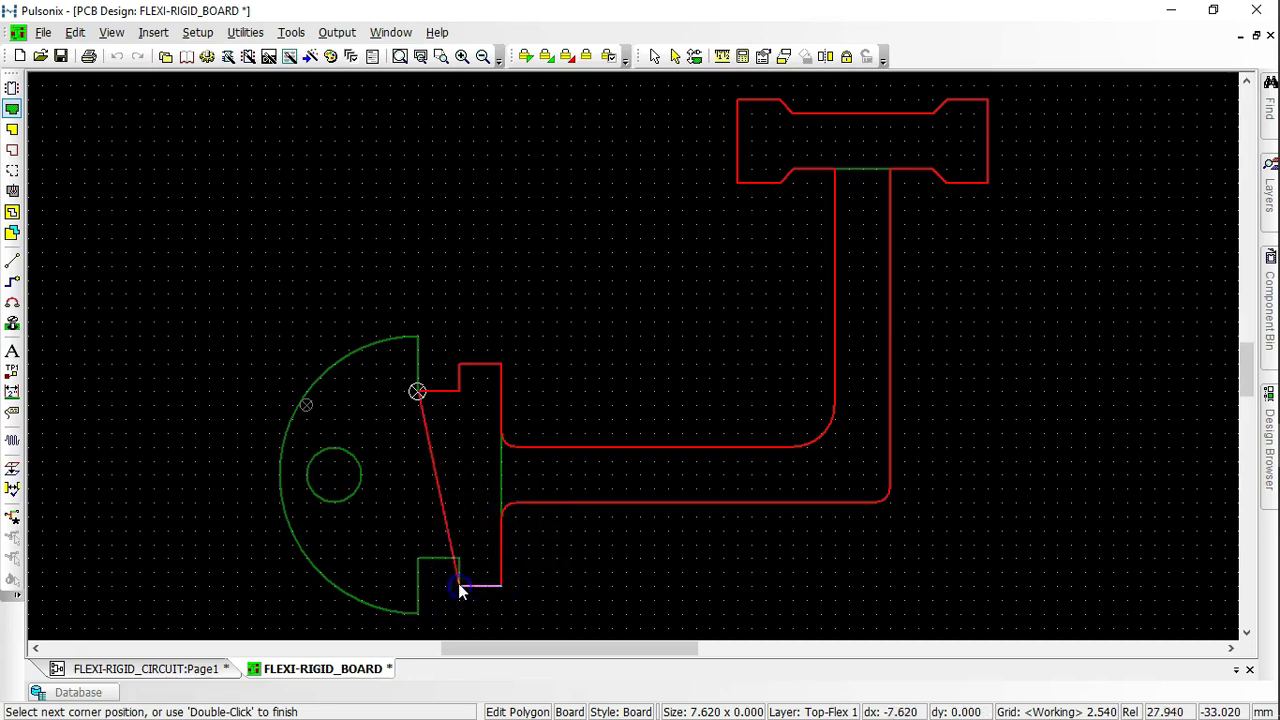
click(458, 560)
click(423, 563)
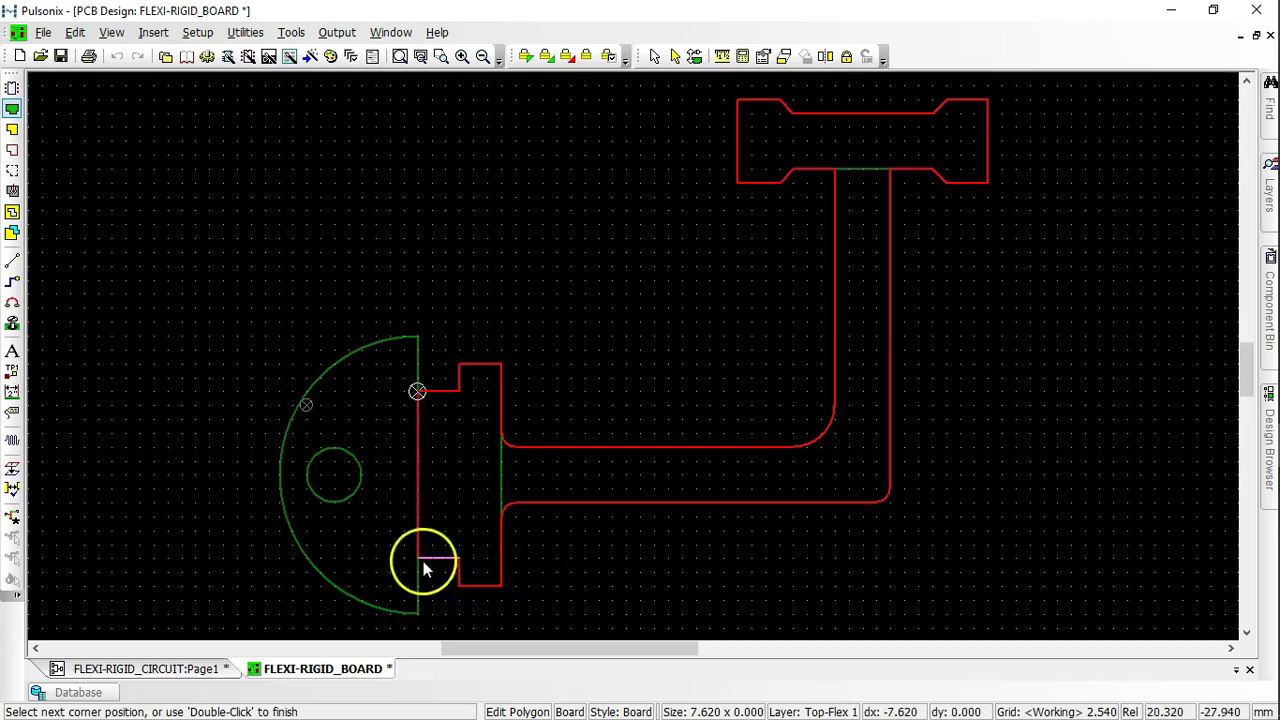
click(280, 462)
click(420, 339)
click(414, 376)
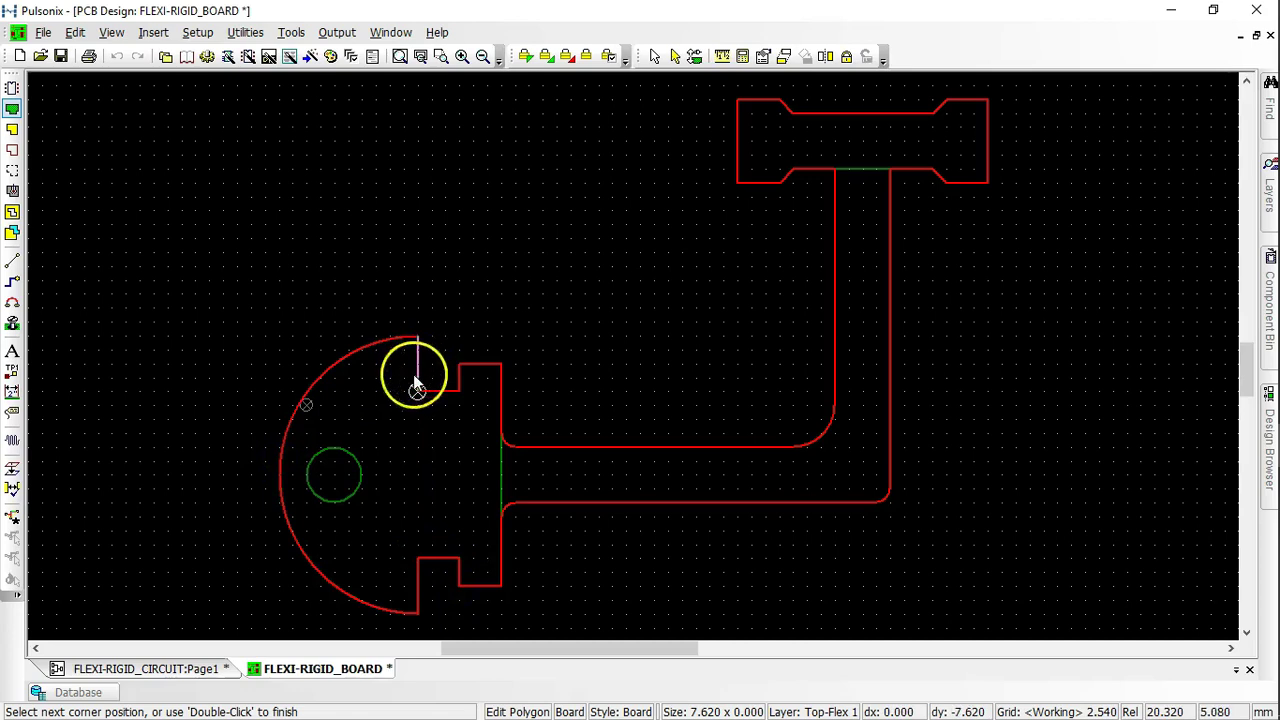
double_click(417, 390)
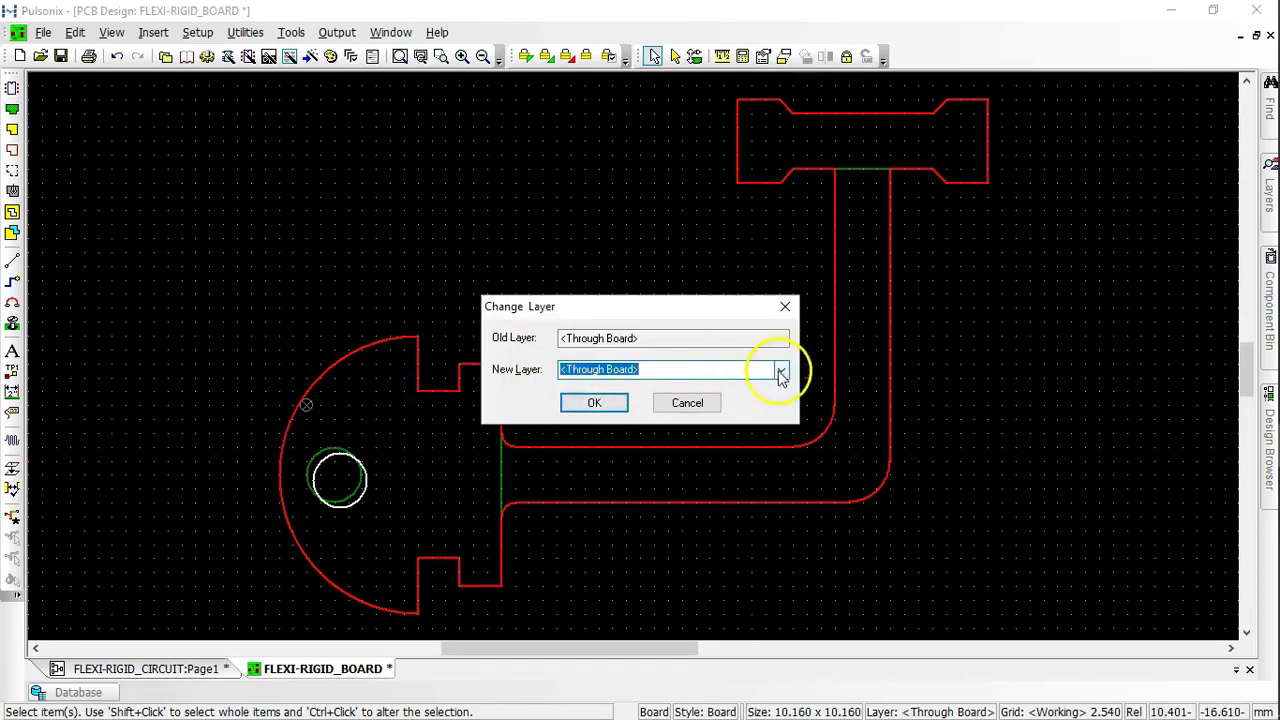
Step: Change the layer of the small circle's duplicate to Top-Flex 1
click(780, 370)
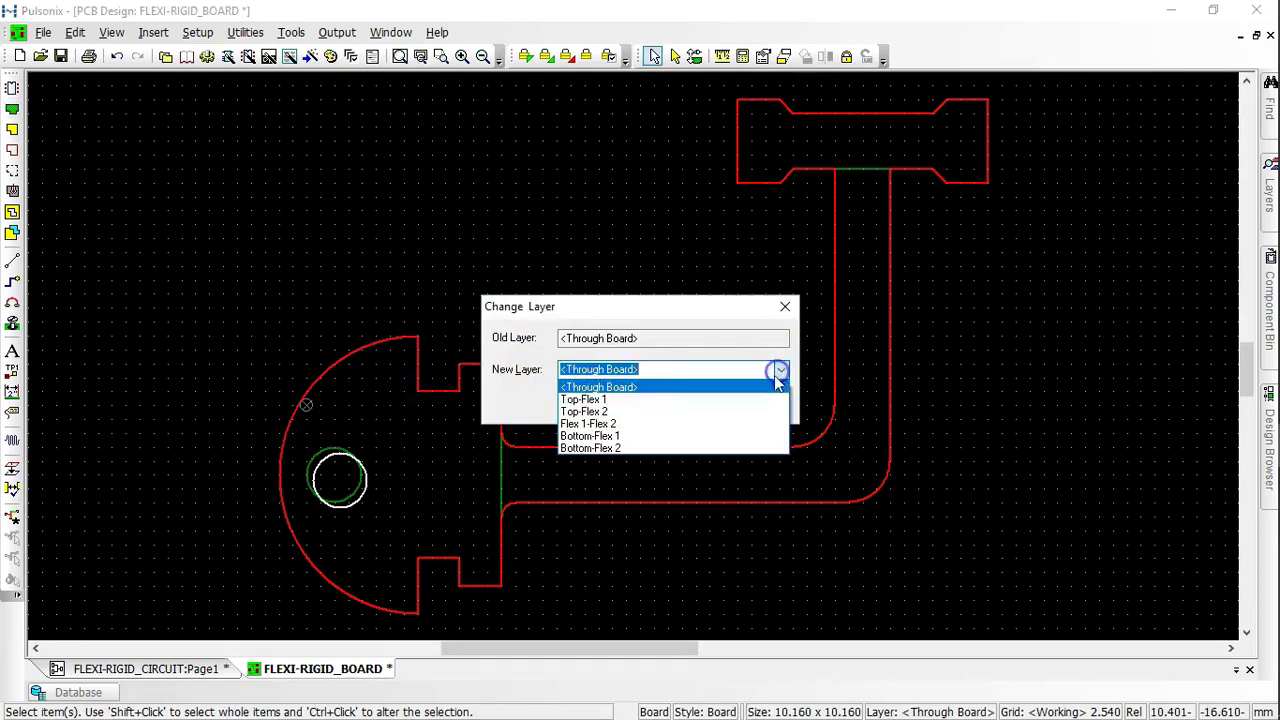
click(763, 399)
click(600, 403)
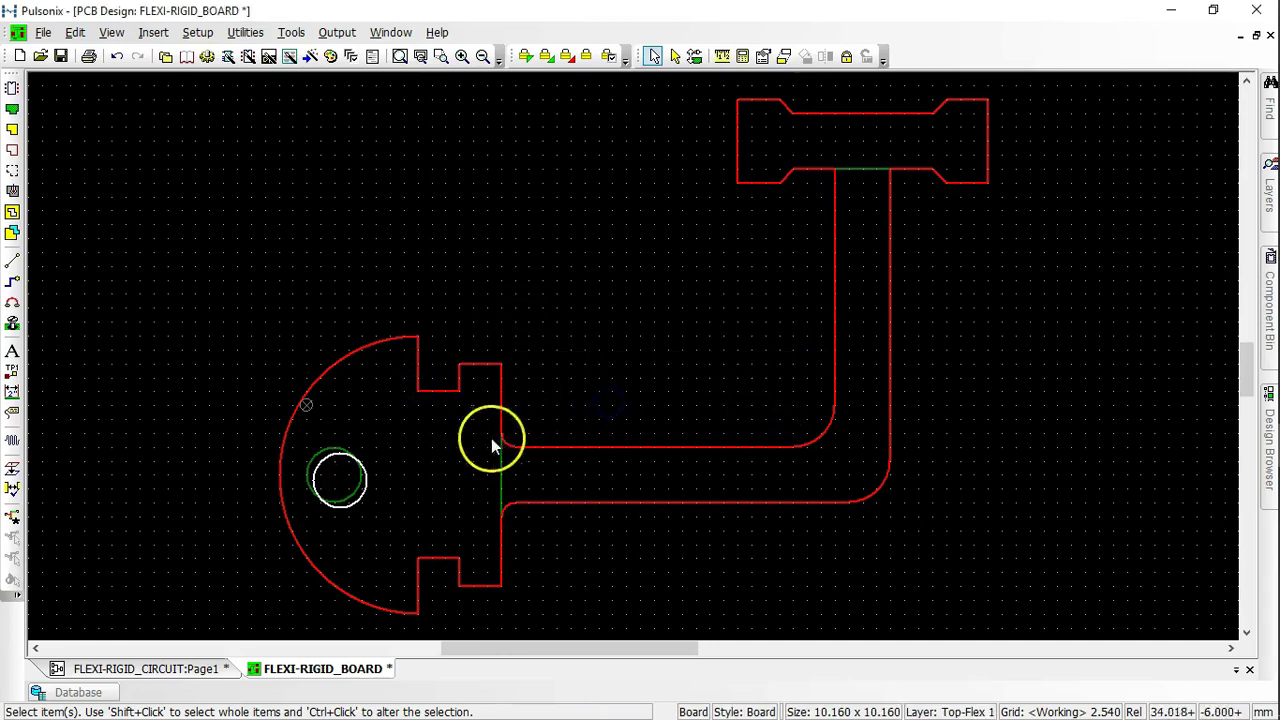
Step: Move the Top-Flex 1 duplicate circle exactly over the original small circle in the half-round board
drag(366, 486, 358, 475)
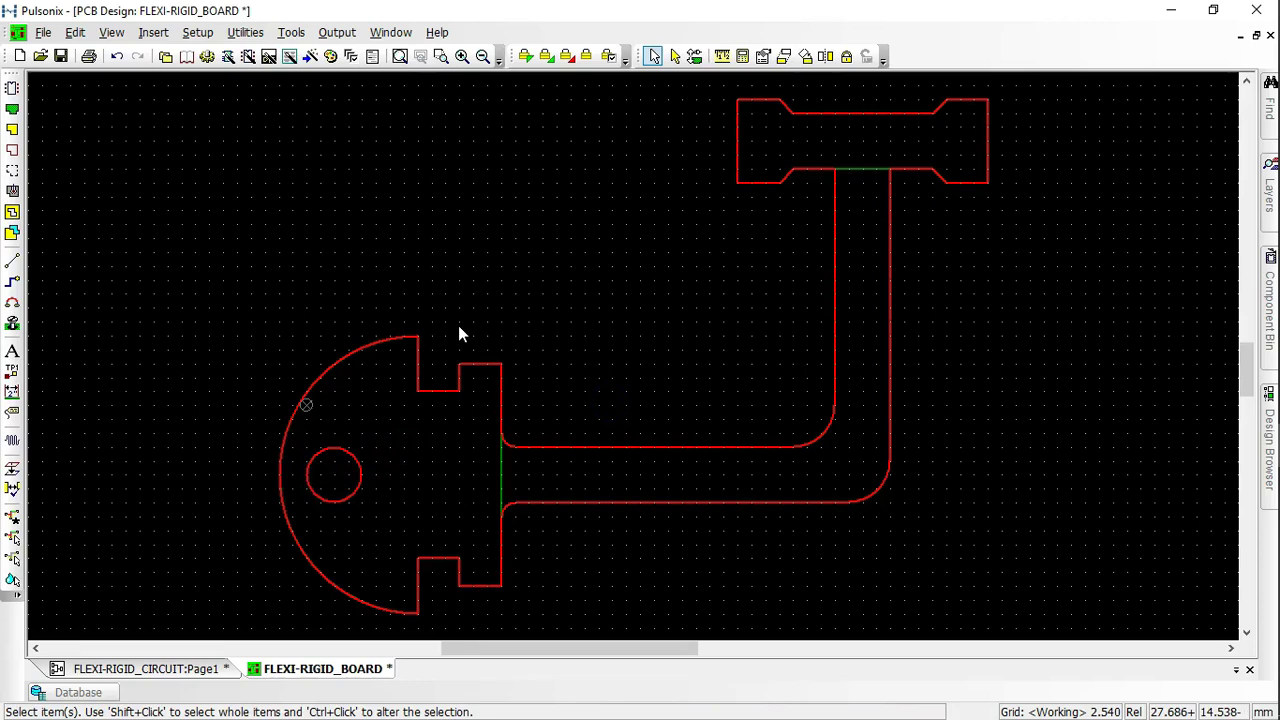
click(664, 538)
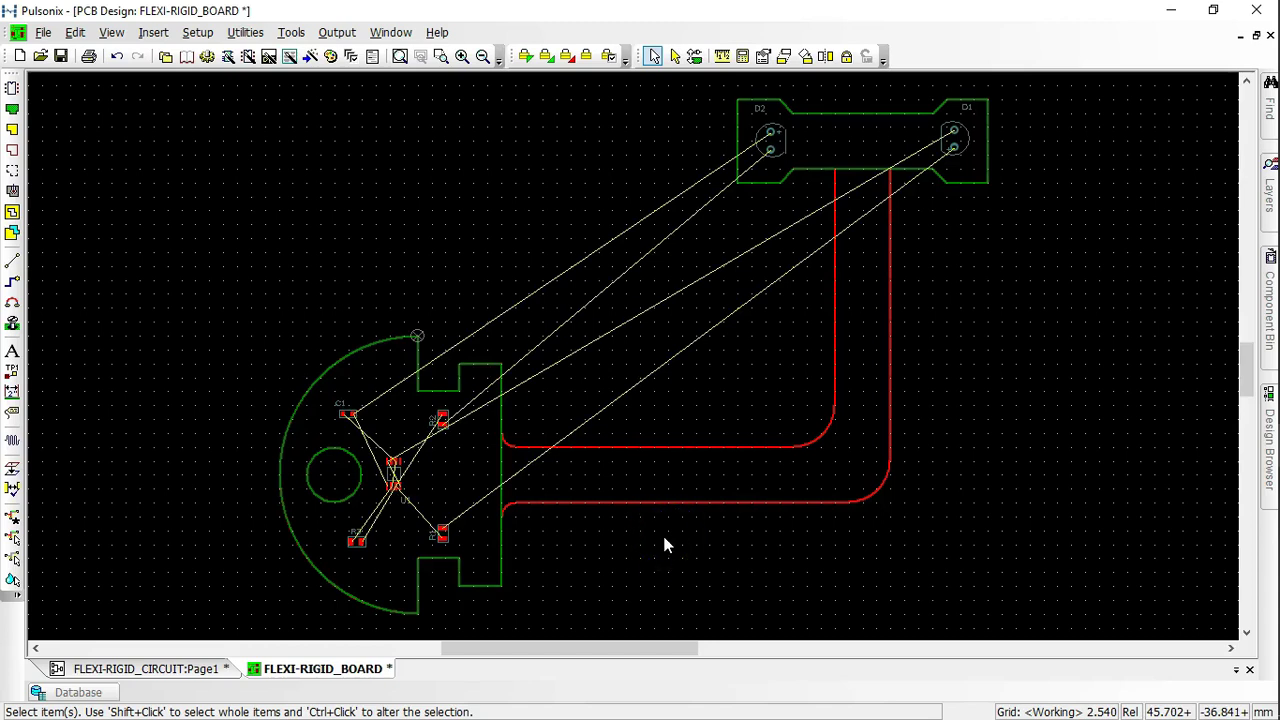
Step: Start a track from the lowest of the four vias beside the connecting arm and change its layer to Flexi 1
click(888, 465)
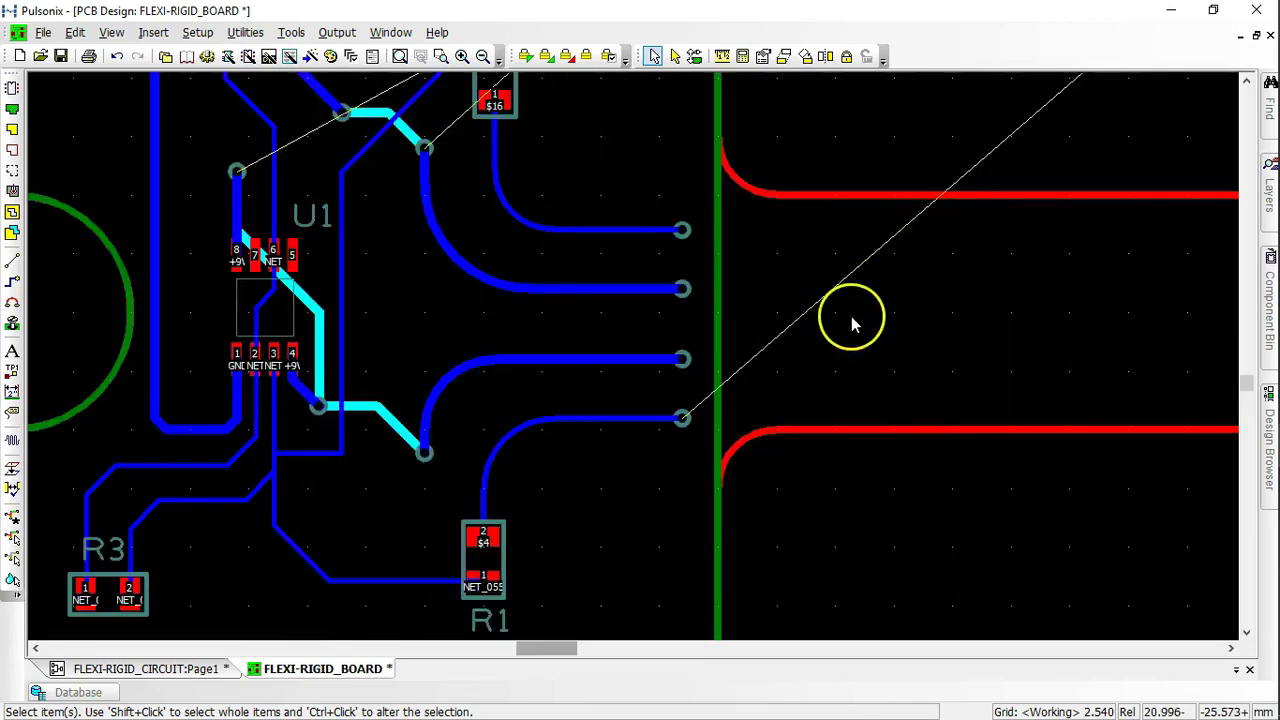
scroll(691, 403, down, 1)
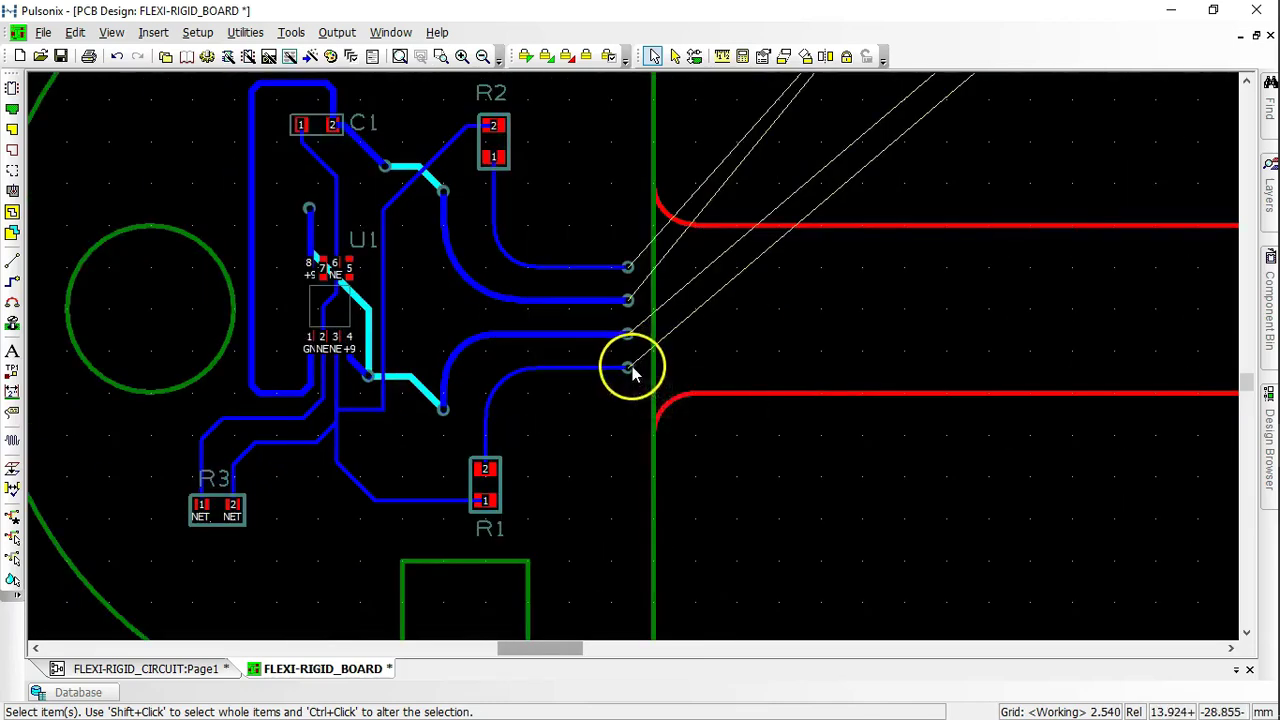
double_click(632, 366)
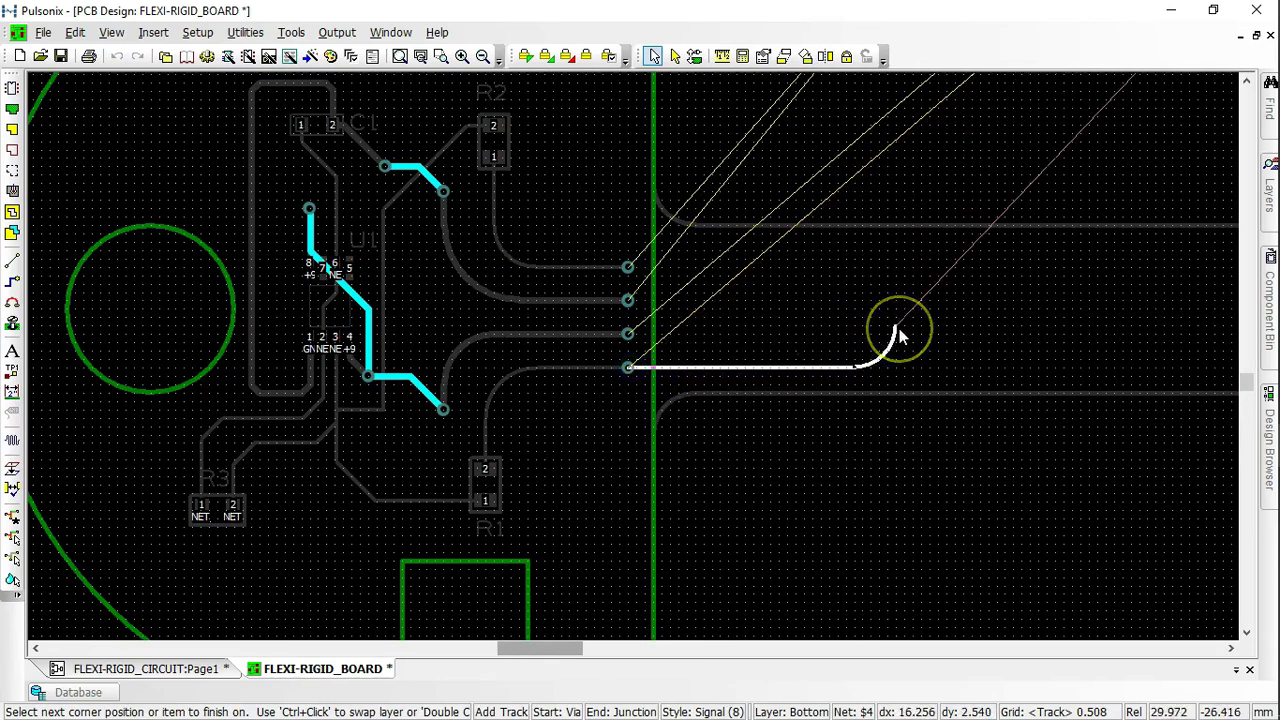
key(l)
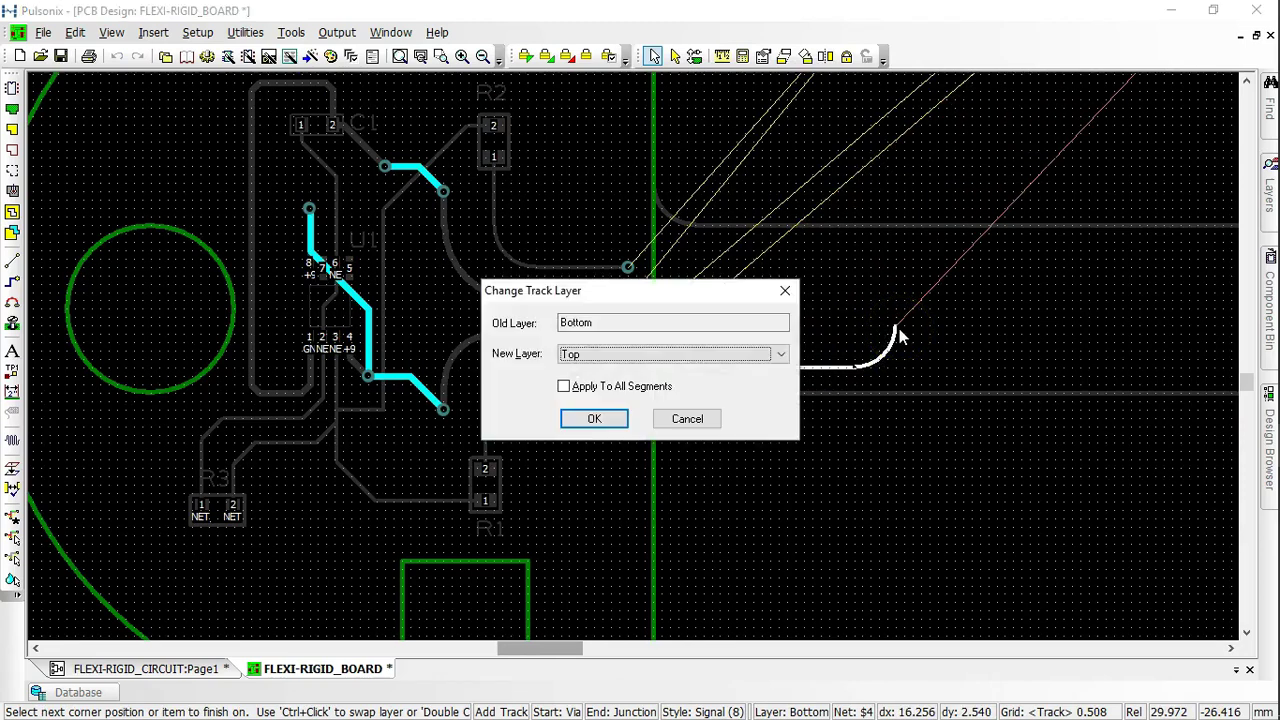
click(765, 360)
click(778, 355)
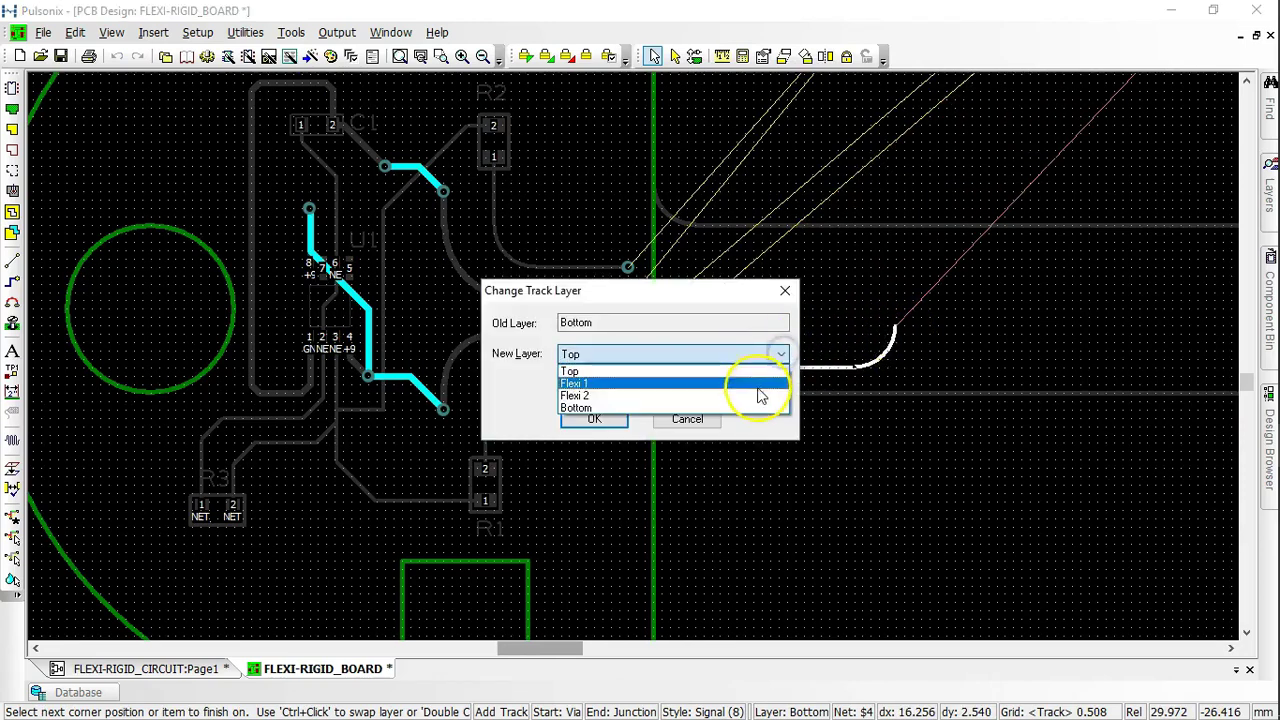
click(766, 388)
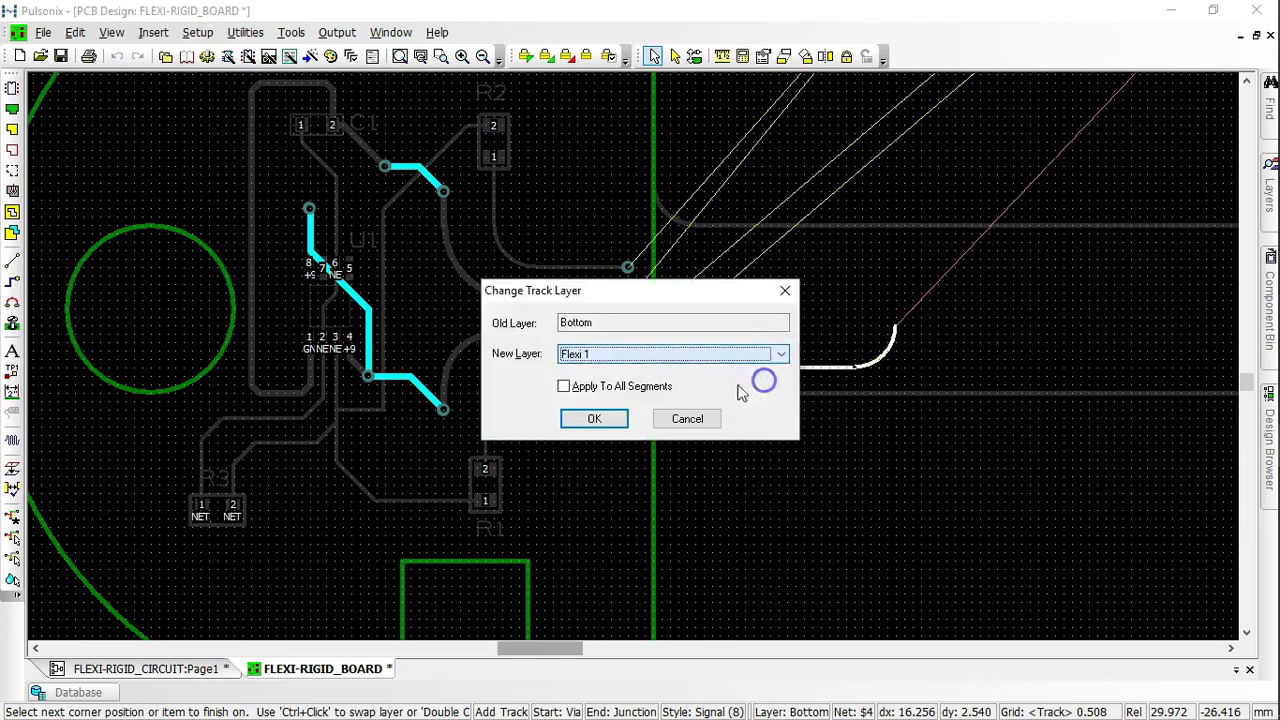
click(603, 422)
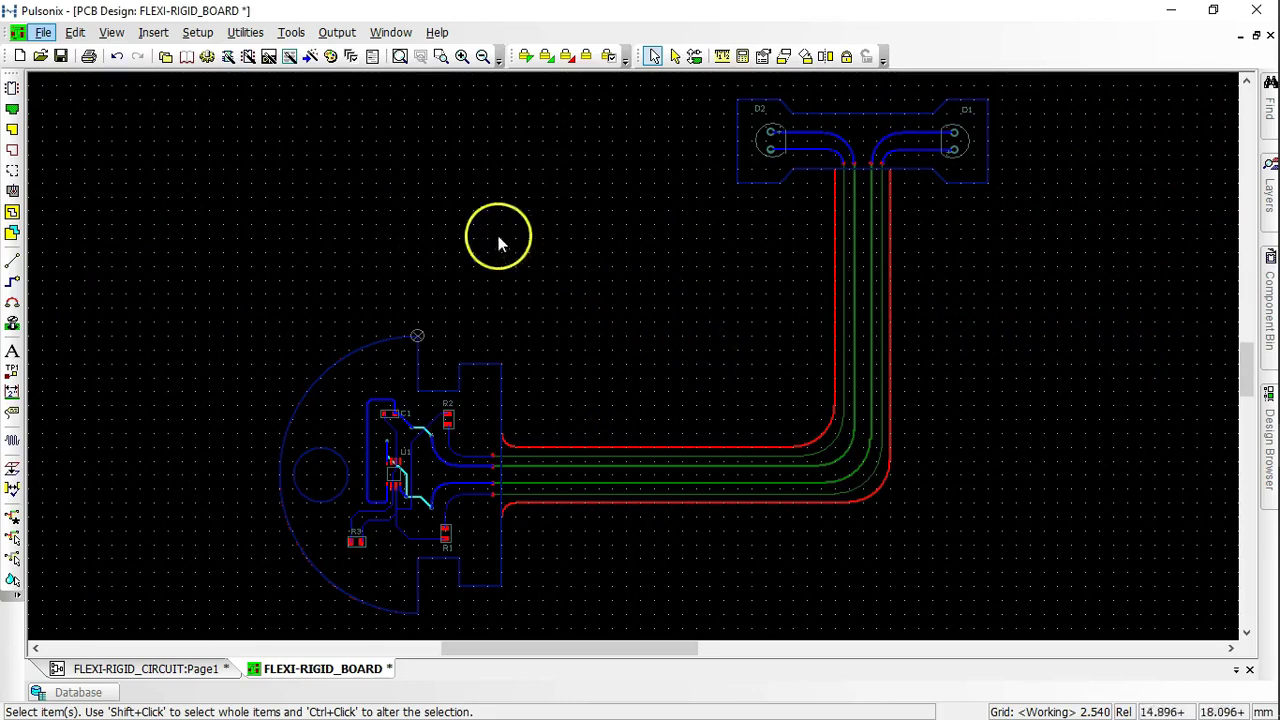
Step: Open the board's 3D view and examine the rigid sections, connecting flex arm and tracks from another angle
click(119, 40)
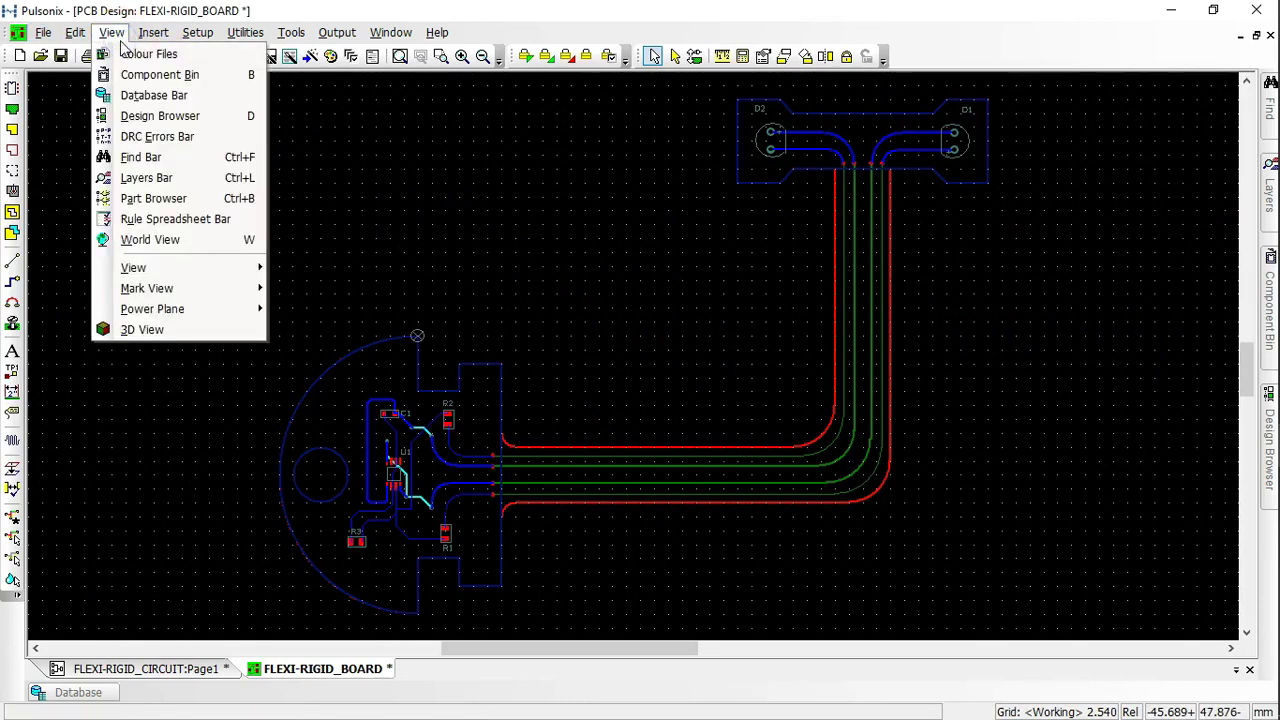
click(175, 329)
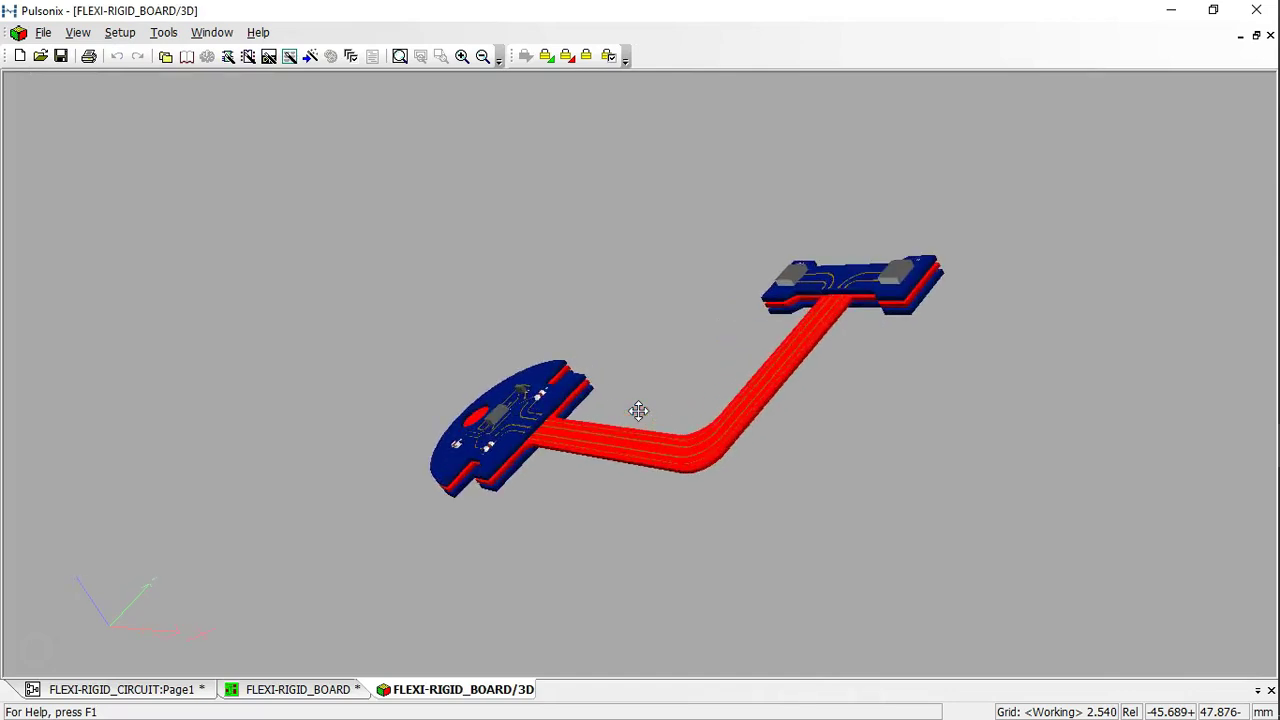
scroll(638, 411, up, 3)
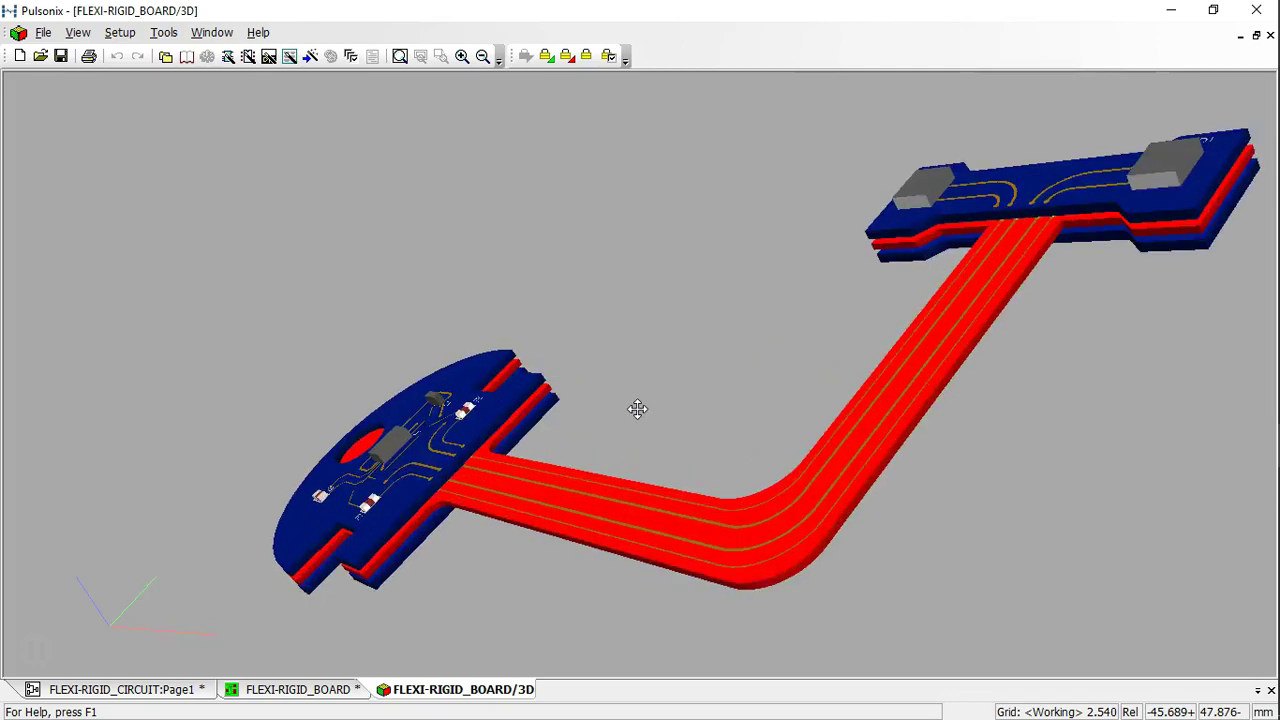
drag(638, 411, 749, 423)
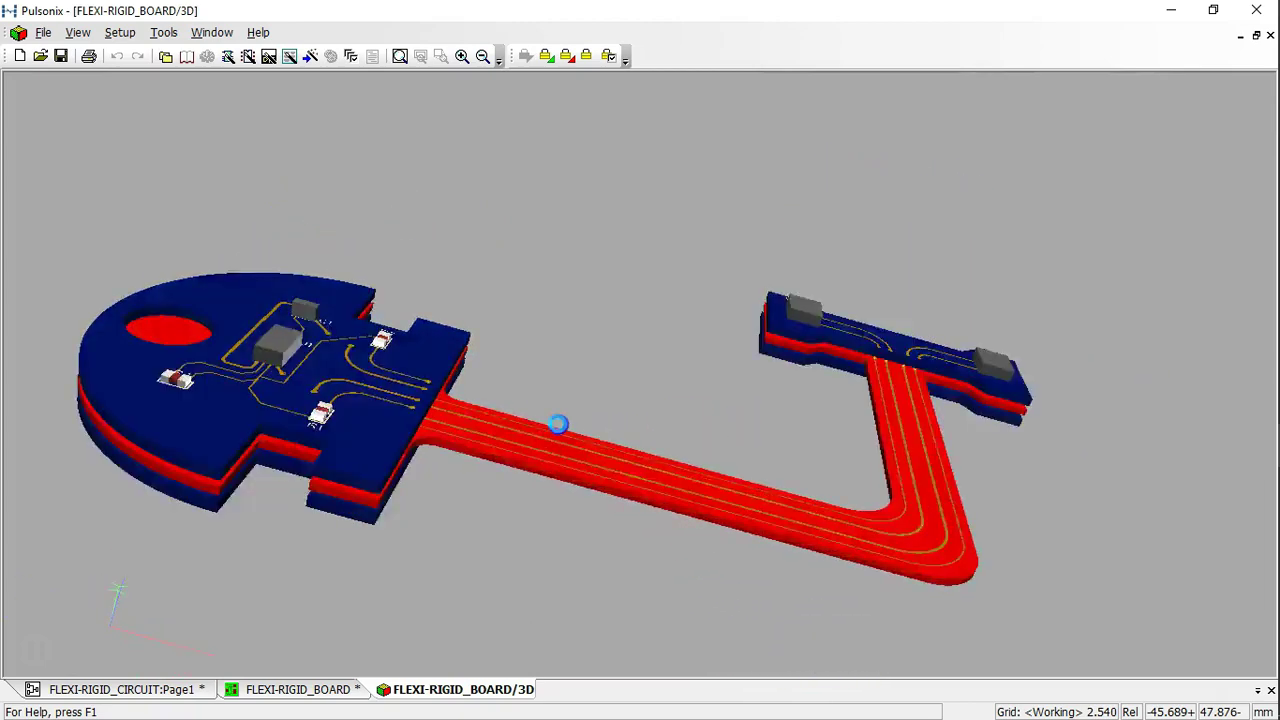